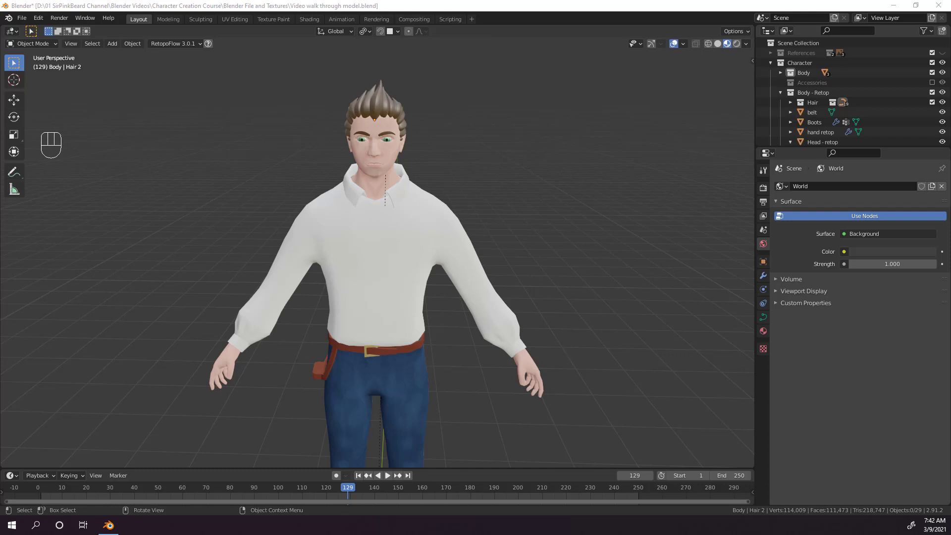
- Select the front hair lock, Hair 2, and briefly check its curve in edit mode
{"action": "middle_click_drag", "start_coordinate": [543, 253], "coordinate": [350, 110]}
{"action": "left_click", "coordinate": [367, 116]}
{"action": "key", "text": "Tab"}
{"action": "key", "text": "Tab"}
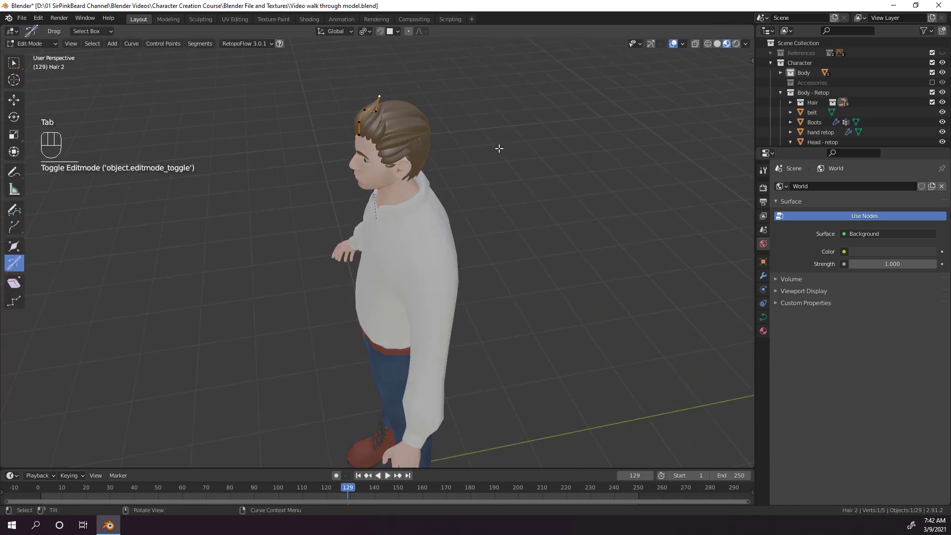
{"action": "middle_click_drag", "start_coordinate": [432, 179], "coordinate": [534, 163]}
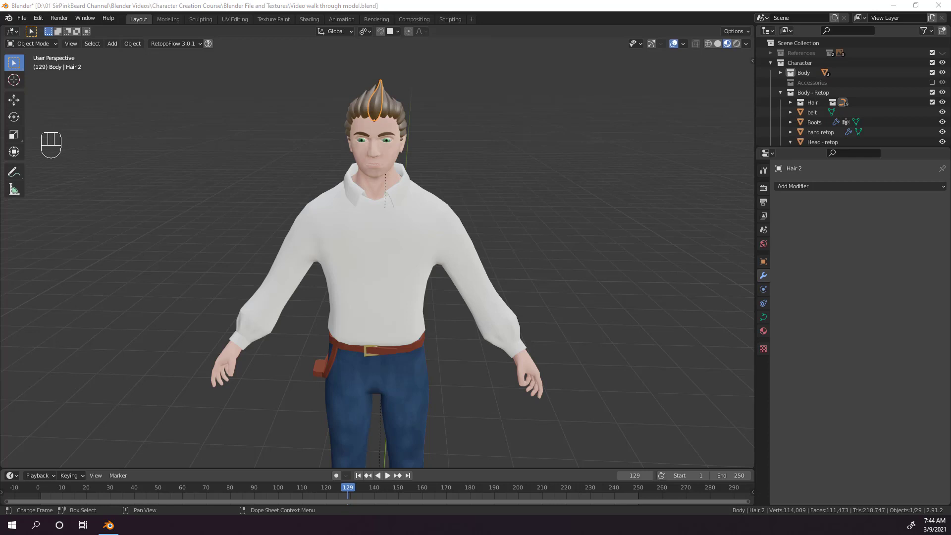
- Add a Decimate modifier to Hair 2 with ratio 0.1, cutting faces from 3524 to 545
{"action": "middle_click_drag", "start_coordinate": [473, 150], "coordinate": [435, 170]}
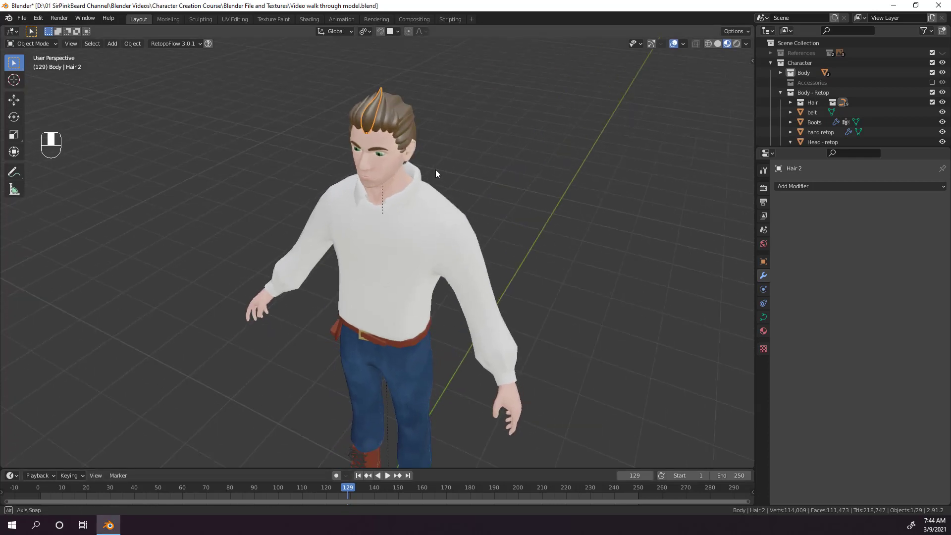
{"action": "left_click", "coordinate": [393, 132]}
{"action": "left_click", "coordinate": [367, 121]}
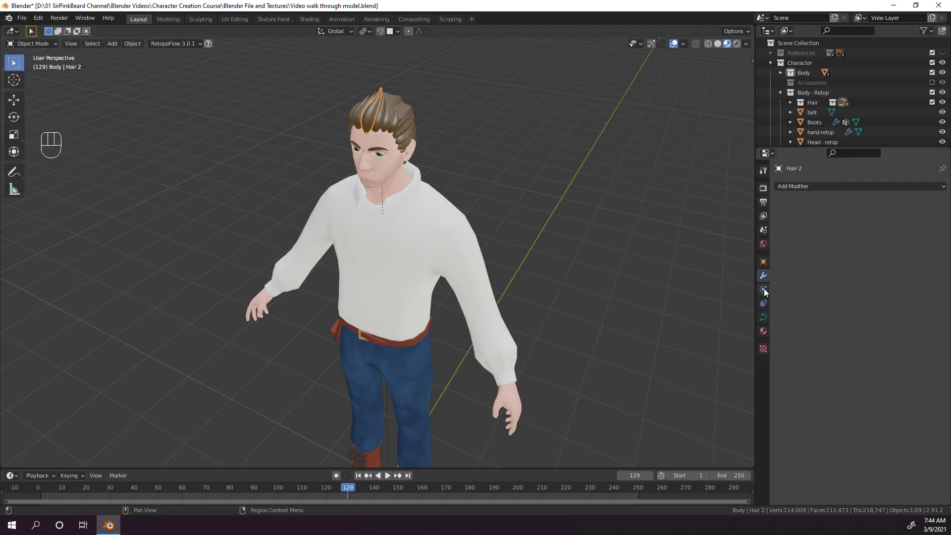
{"action": "left_click", "coordinate": [816, 189]}
{"action": "left_click", "coordinate": [790, 250]}
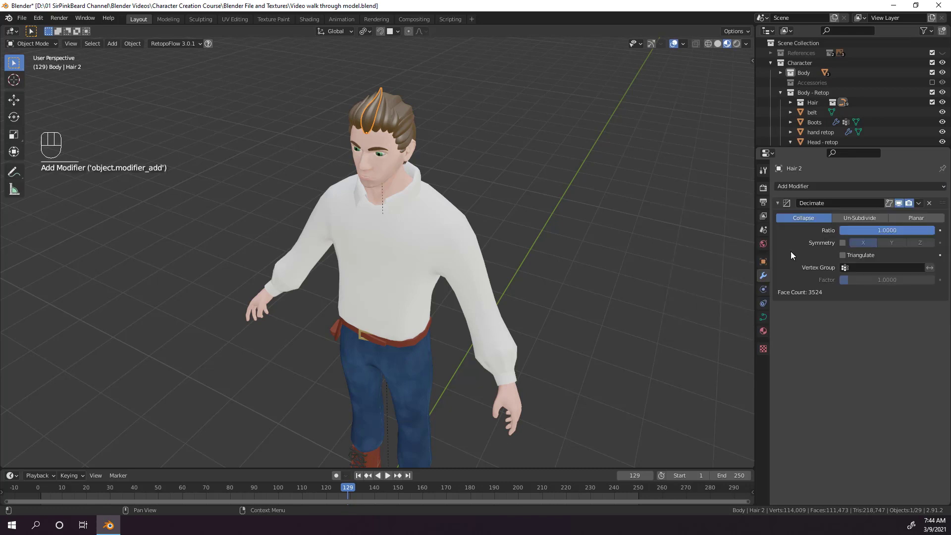
{"action": "middle_click_drag", "start_coordinate": [713, 322], "coordinate": [679, 392]}
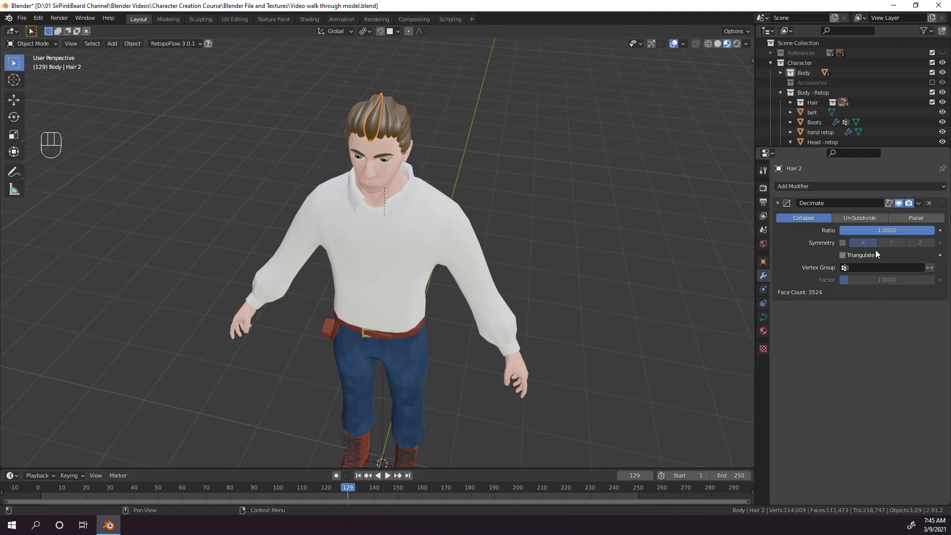
{"action": "left_click", "coordinate": [889, 231]}
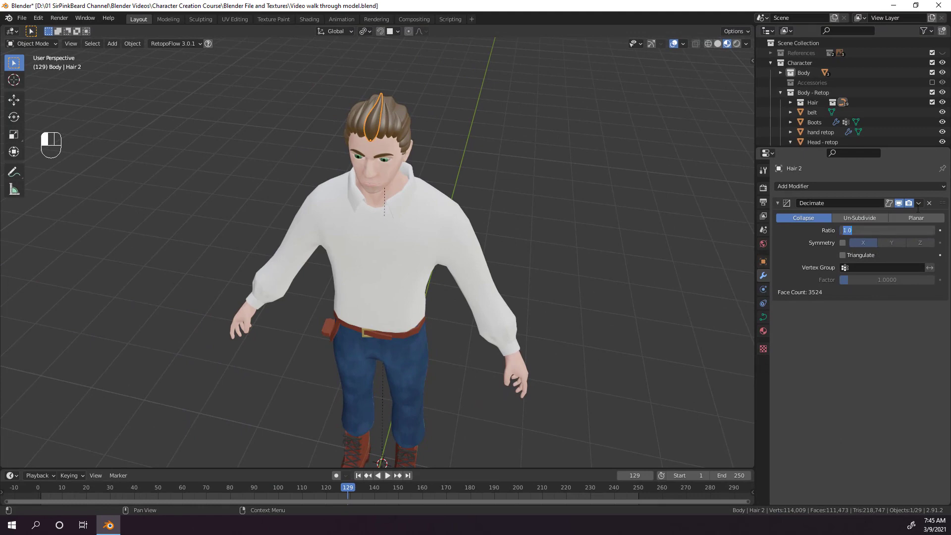
{"action": "type", "text": ".1"}
{"action": "key", "text": "Return"}
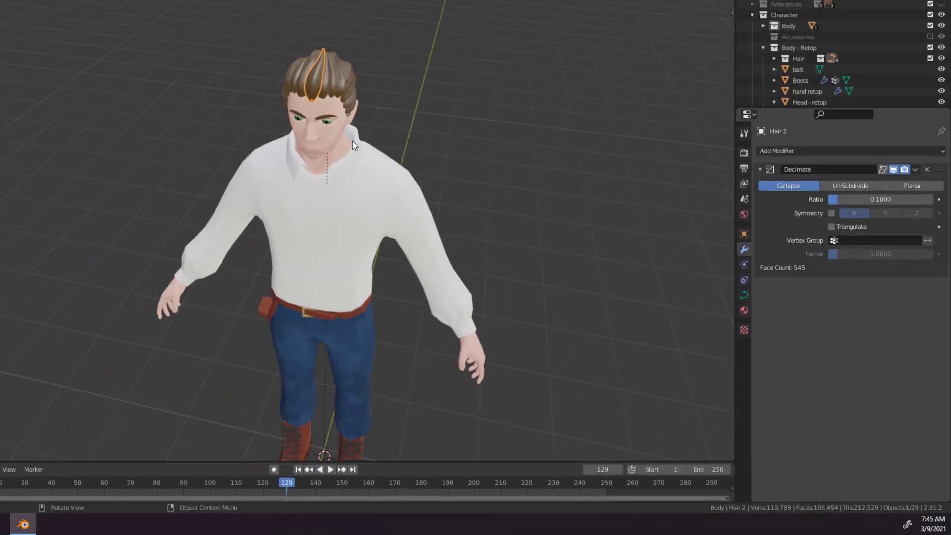
- Switch the viewport to wireframe shading to see the decimated lock's density
{"action": "scroll", "coordinate": [425, 163], "scroll_direction": "up", "scroll_amount": 3}
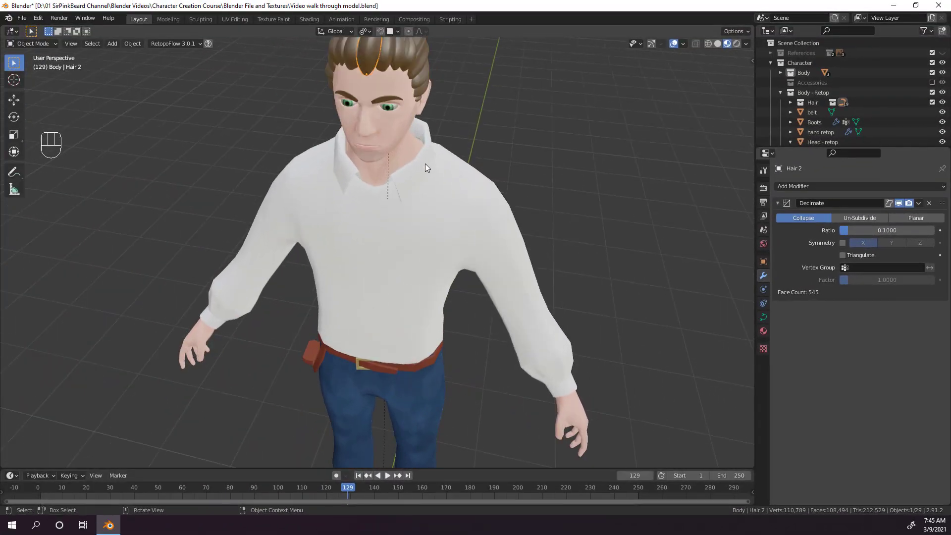
{"action": "middle_click_drag", "start_coordinate": [424, 163], "coordinate": [733, 98]}
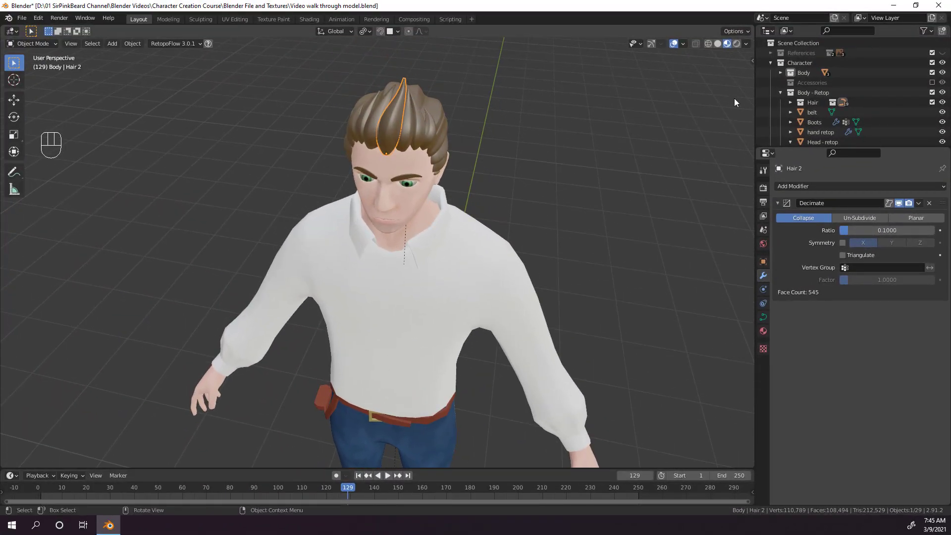
{"action": "left_click", "coordinate": [708, 43]}
{"action": "scroll", "coordinate": [436, 158], "scroll_direction": "up", "scroll_amount": 3}
{"action": "scroll", "coordinate": [430, 155], "scroll_direction": "down", "scroll_amount": 5}
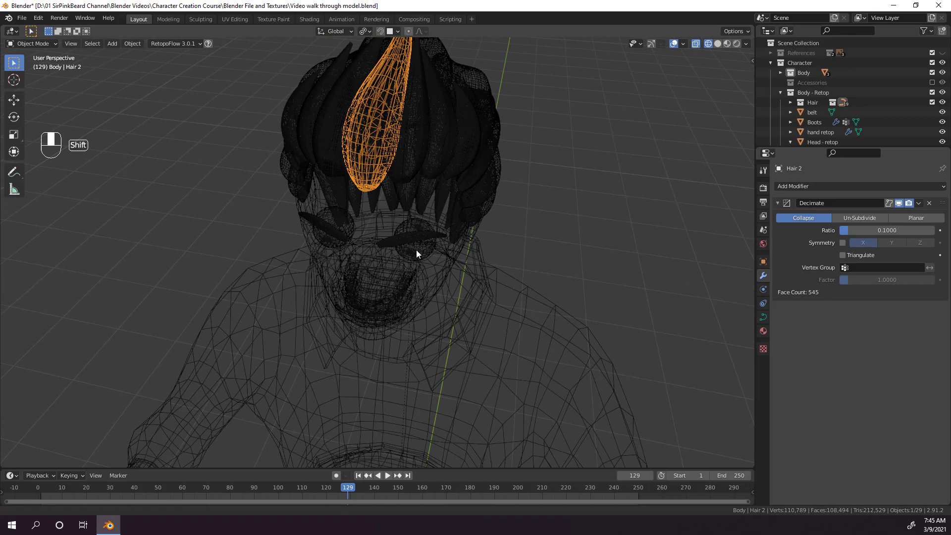
- Compare Hair 2 at Decimate ratio 1.0, then set the ratio back to 0.1
{"action": "left_click_drag", "start_coordinate": [855, 231], "coordinate": [936, 231]}
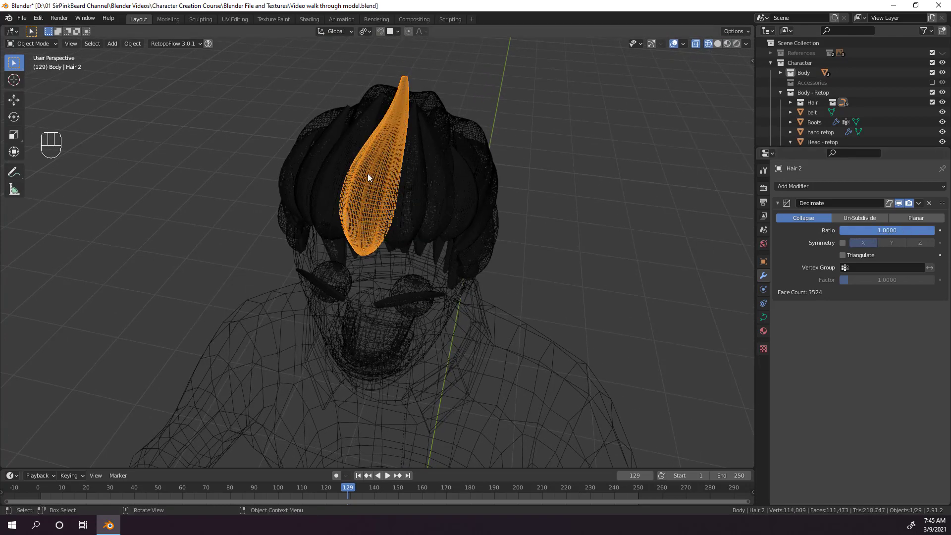
{"action": "left_click", "coordinate": [895, 228]}
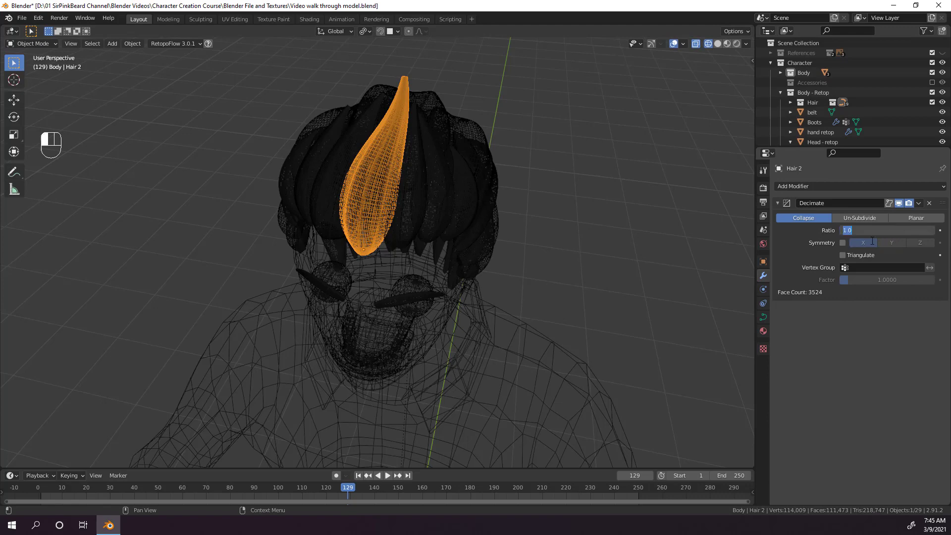
{"action": "type", "text": "0.1"}
{"action": "key", "text": "Return"}
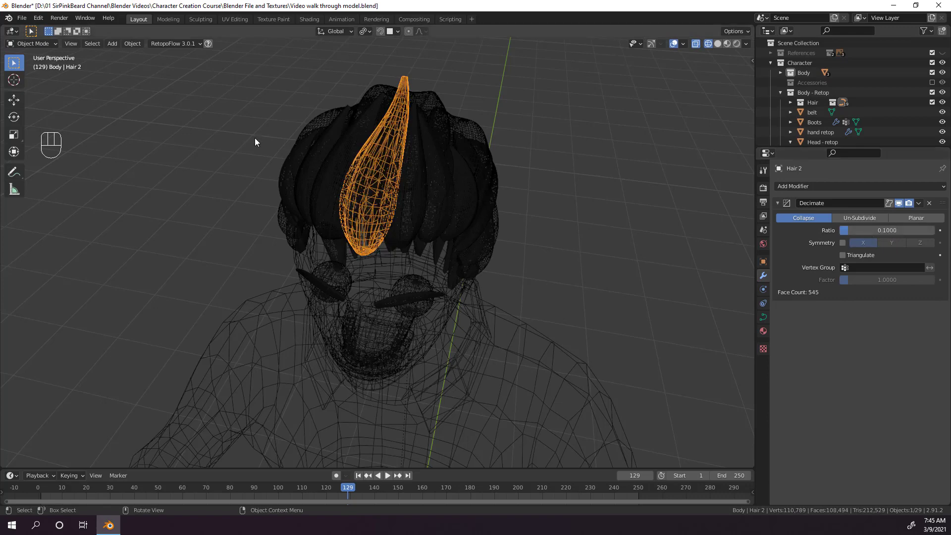
- Select the other front hair strand, Hair 2.001
{"action": "middle_click_drag", "start_coordinate": [254, 138], "coordinate": [460, 110]}
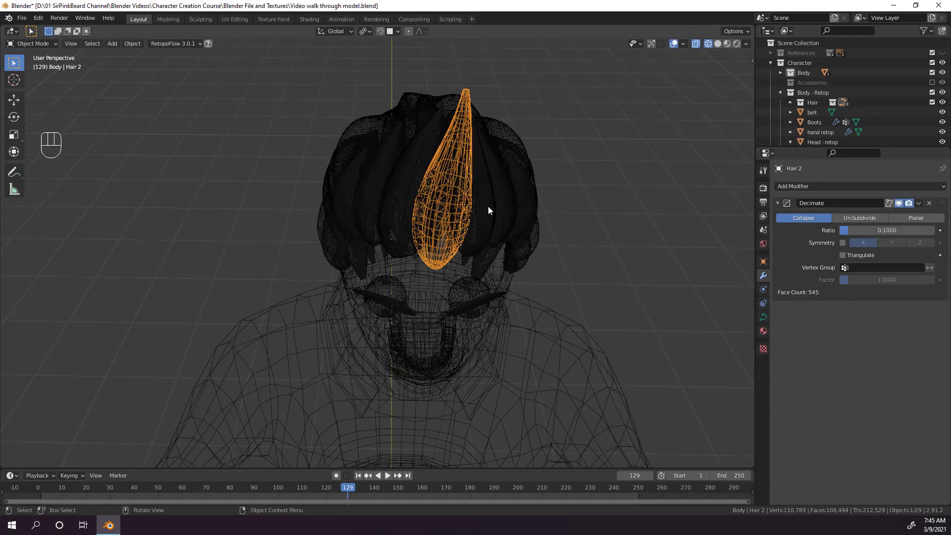
{"action": "middle_click_drag", "start_coordinate": [486, 227], "coordinate": [465, 228]}
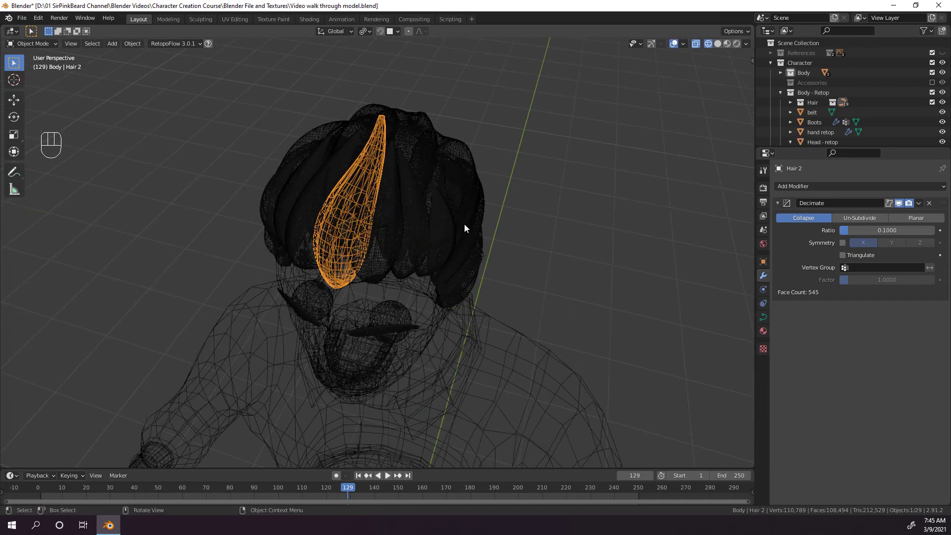
{"action": "left_click", "coordinate": [391, 234]}
- Add a Decimate modifier at ratio 0.1 to Hair 2.001, cutting faces from 2660 to 448
{"action": "left_click", "coordinate": [815, 187]}
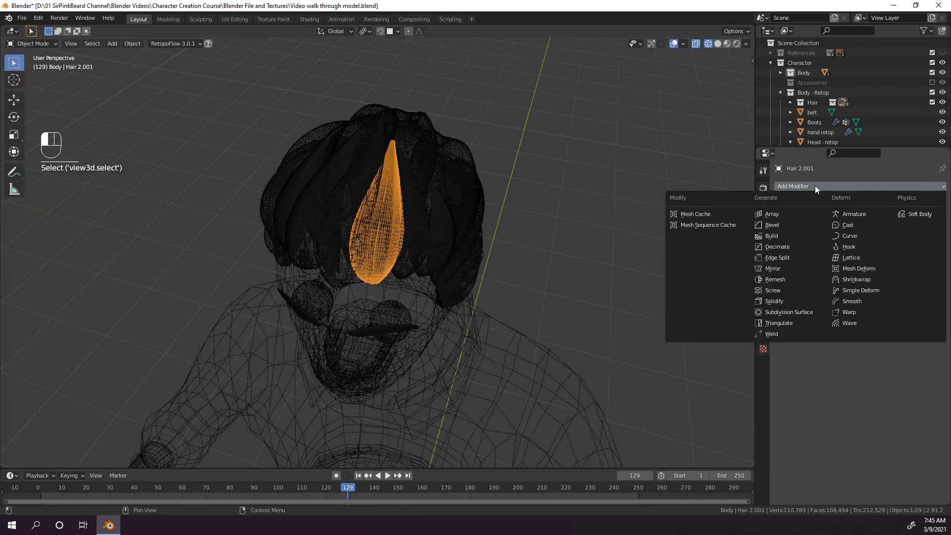
{"action": "left_click", "coordinate": [806, 247]}
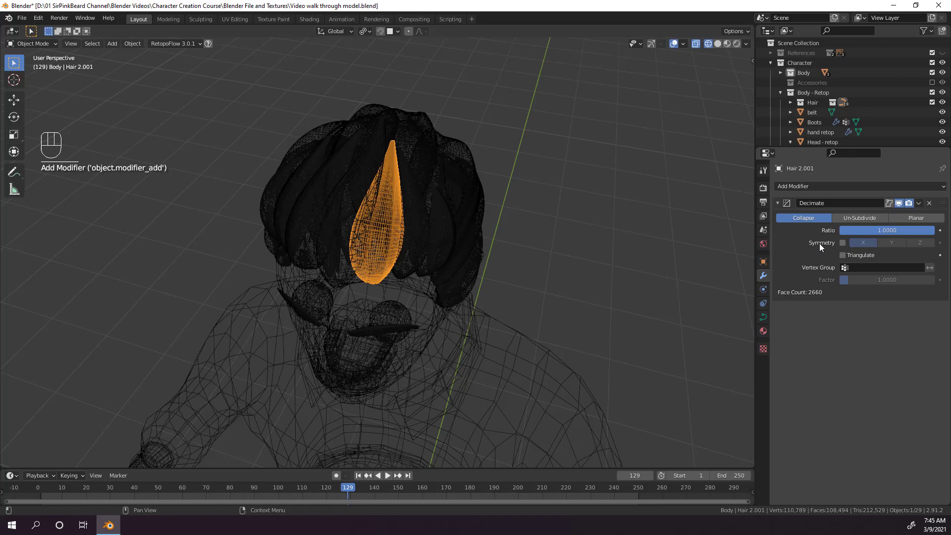
{"action": "left_click", "coordinate": [889, 230]}
{"action": "type", "text": "0.1"}
{"action": "key", "text": "Return"}
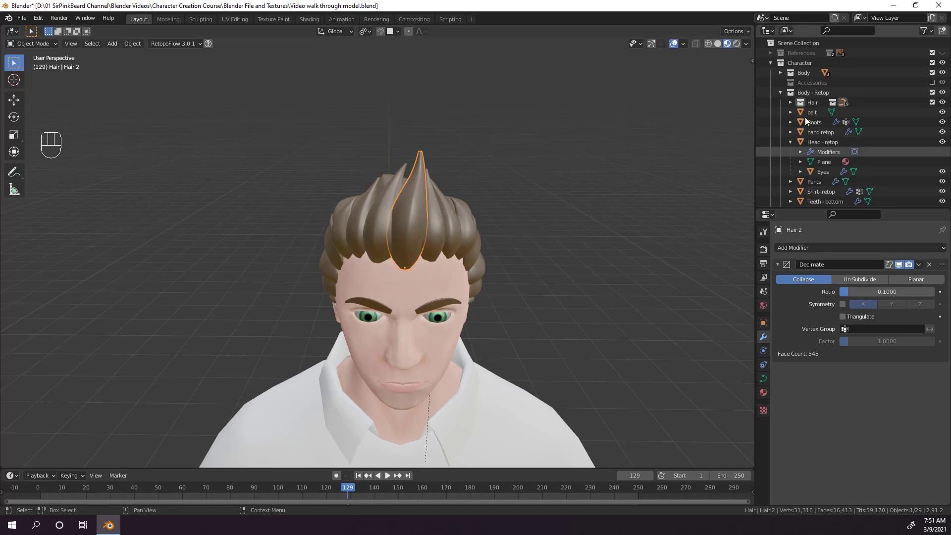
- Expand the Hair collection in the Outliner and select strand Hair 2.004
{"action": "left_click", "coordinate": [790, 102]}
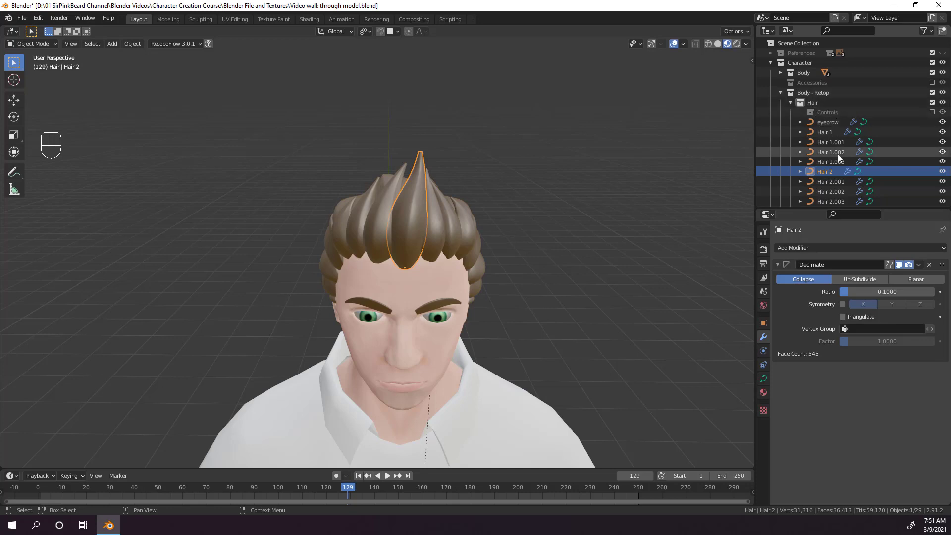
{"action": "scroll", "coordinate": [842, 154], "scroll_direction": "down", "scroll_amount": 2}
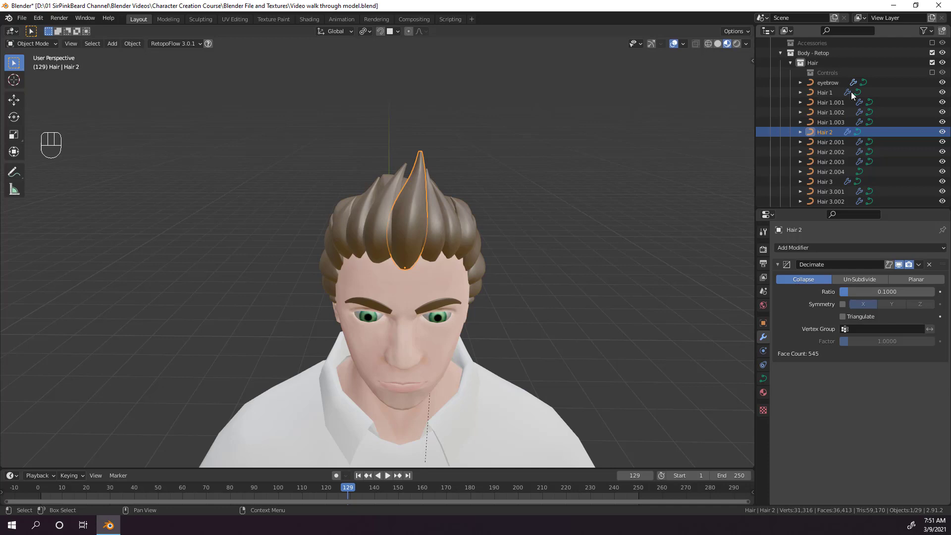
{"action": "scroll", "coordinate": [864, 159], "scroll_direction": "down", "scroll_amount": 1}
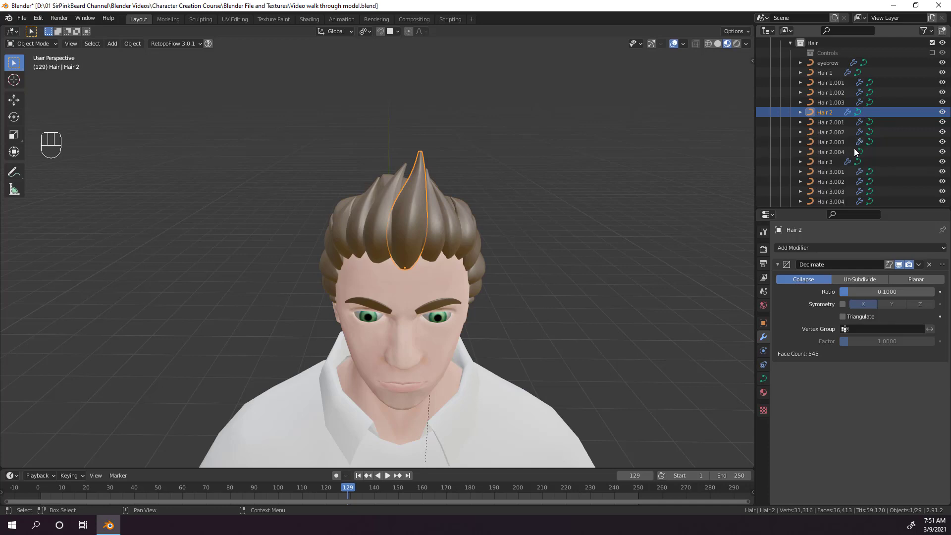
{"action": "left_click", "coordinate": [836, 152]}
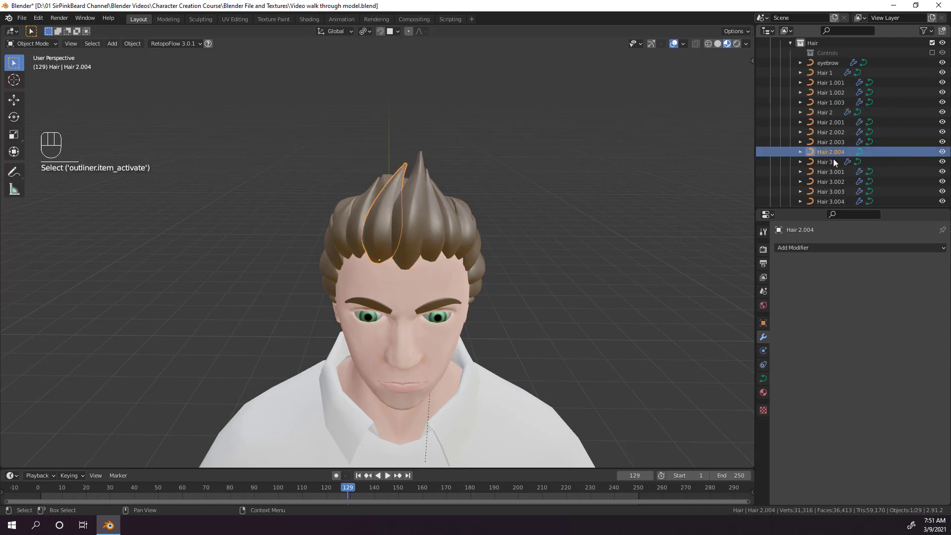
- Add a Decimate modifier at ratio 0.1 to Hair 2.004, reducing it from 2660 to 427 faces
{"action": "left_click", "coordinate": [827, 247]}
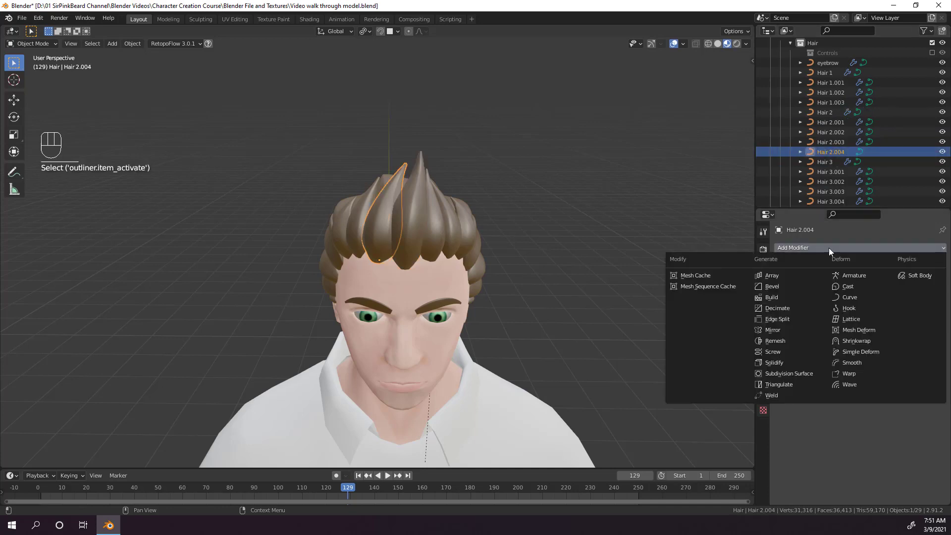
{"action": "left_click", "coordinate": [784, 307]}
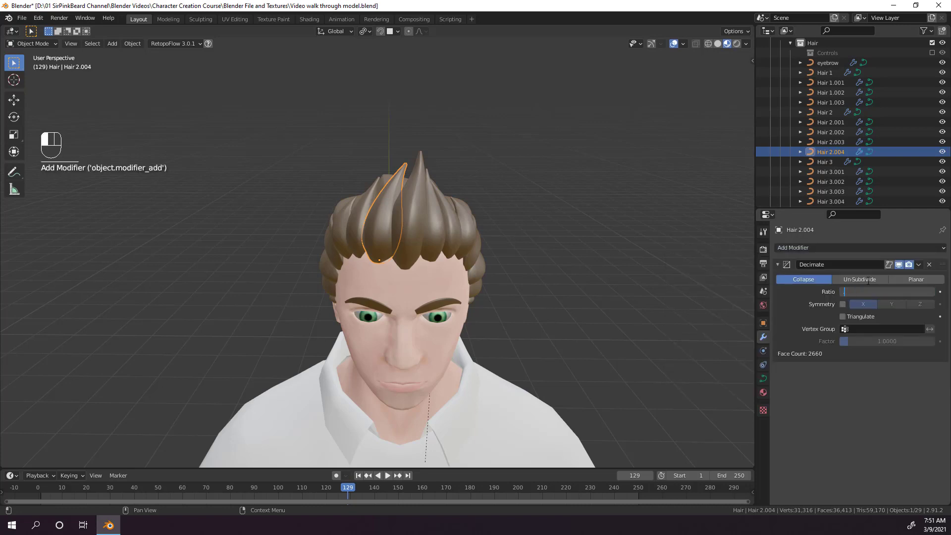
{"action": "type", "text": "0.1"}
{"action": "key", "text": "Return"}
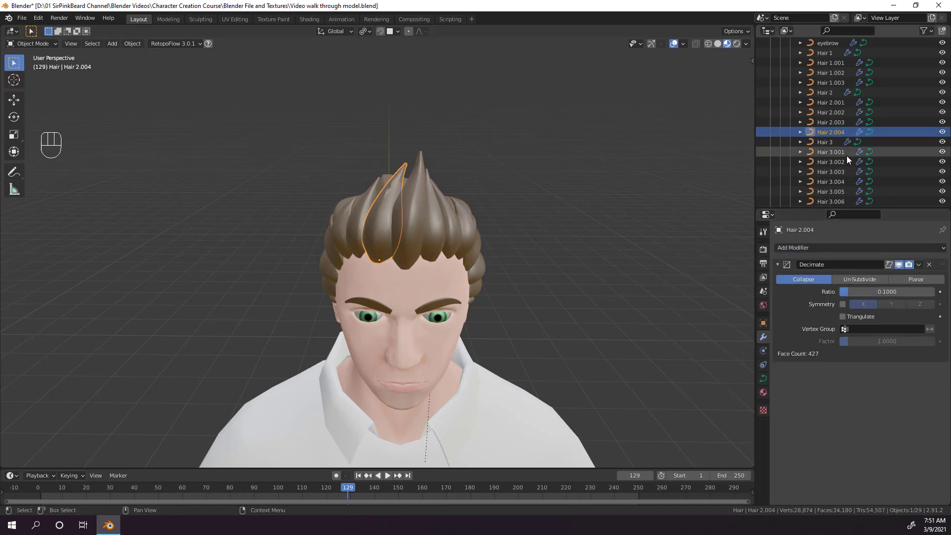
{"action": "scroll", "coordinate": [847, 148], "scroll_direction": "down", "scroll_amount": 2}
{"action": "scroll", "coordinate": [851, 143], "scroll_direction": "down", "scroll_amount": 1}
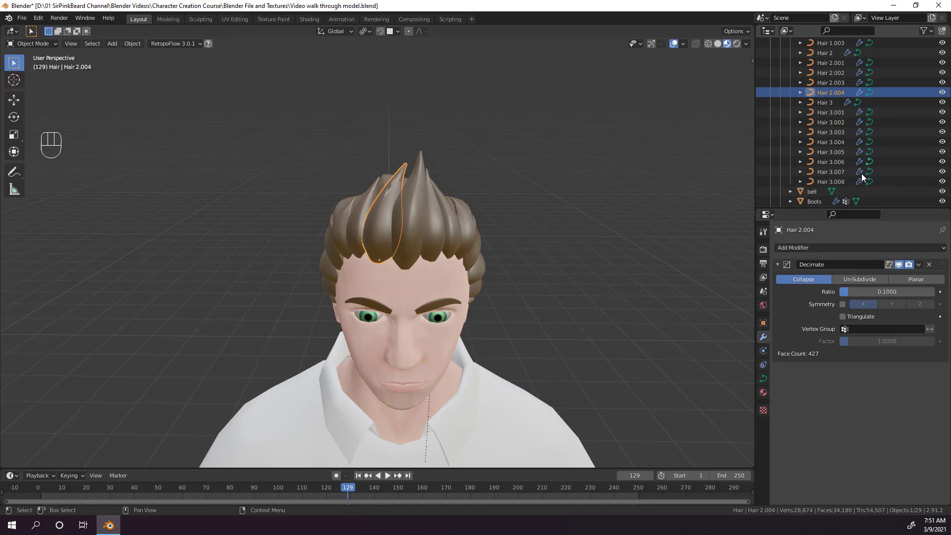
{"action": "scroll", "coordinate": [857, 169], "scroll_direction": "up", "scroll_amount": 2}
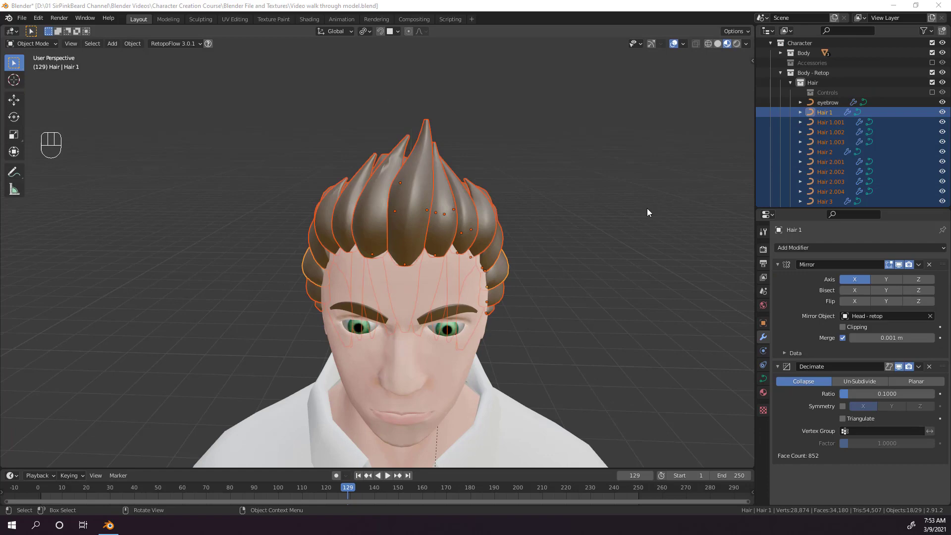
- Inspect the hair curves from the side in edit mode, then return to object mode
{"action": "middle_click_drag", "start_coordinate": [647, 208], "coordinate": [530, 216]}
{"action": "key", "text": "Tab"}
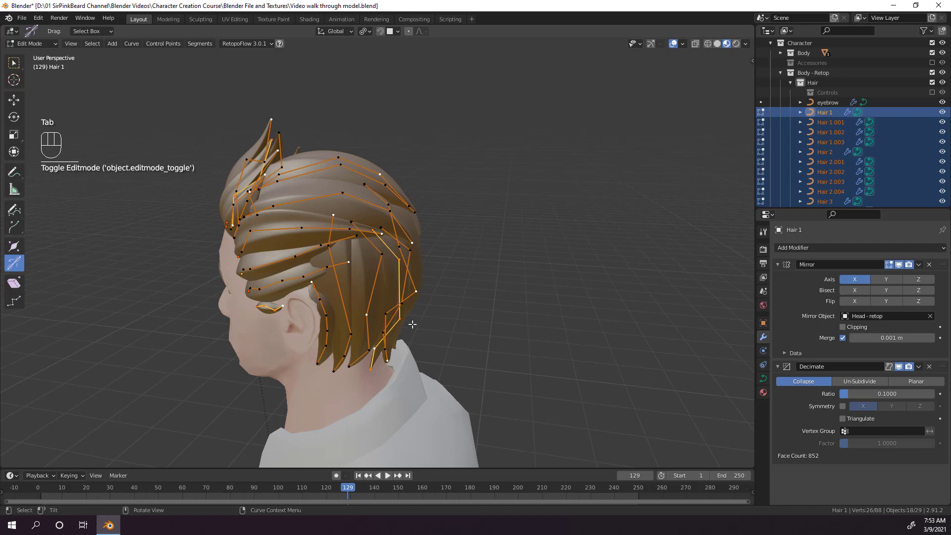
{"action": "key", "text": "Tab"}
{"action": "middle_click_drag", "start_coordinate": [460, 276], "coordinate": [589, 287]}
- Select Hair 1 through Hair 3.008, convert them to meshes, and check the resulting wireframe
{"action": "left_click", "coordinate": [837, 111], "text": "shift"}
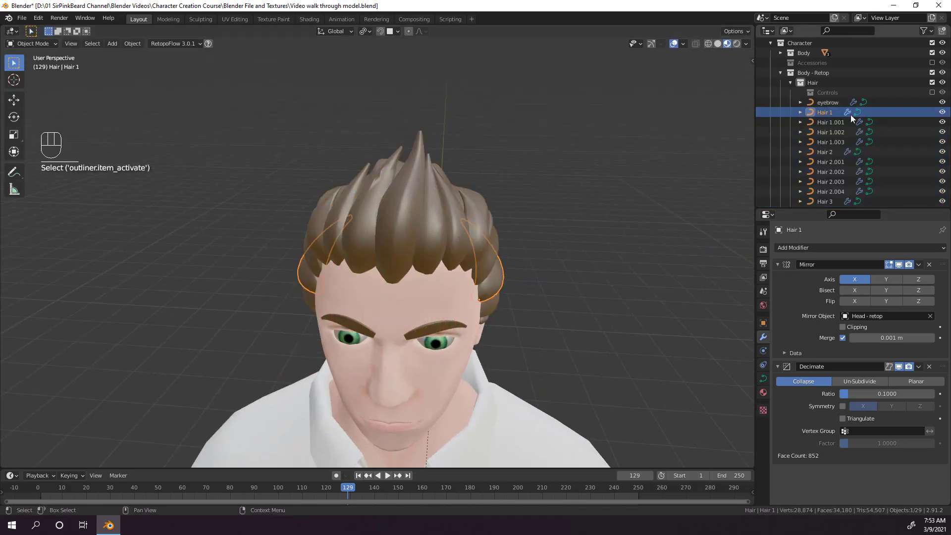
{"action": "scroll", "coordinate": [851, 114], "scroll_direction": "down", "scroll_amount": 4}
{"action": "left_click", "coordinate": [839, 179], "text": "shift"}
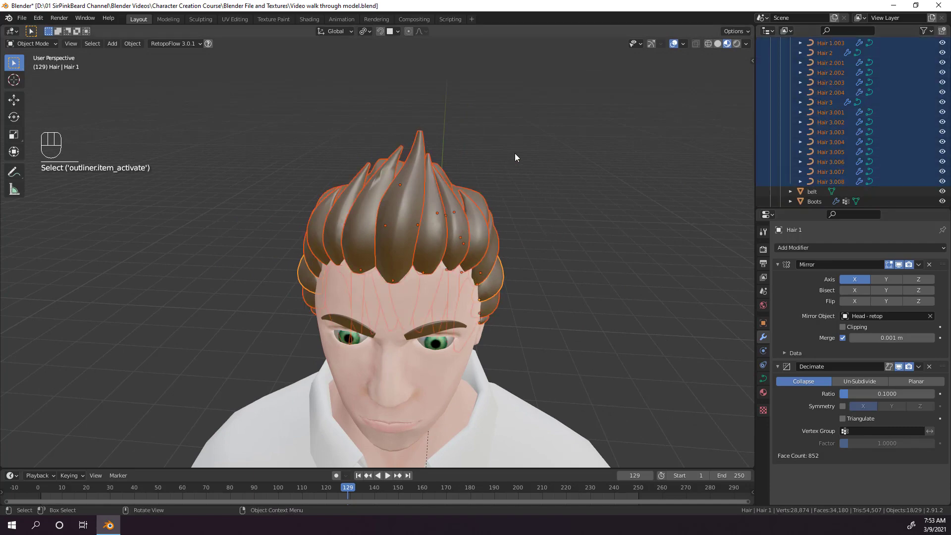
{"action": "right_click", "coordinate": [432, 207]}
{"action": "left_click", "coordinate": [432, 203]}
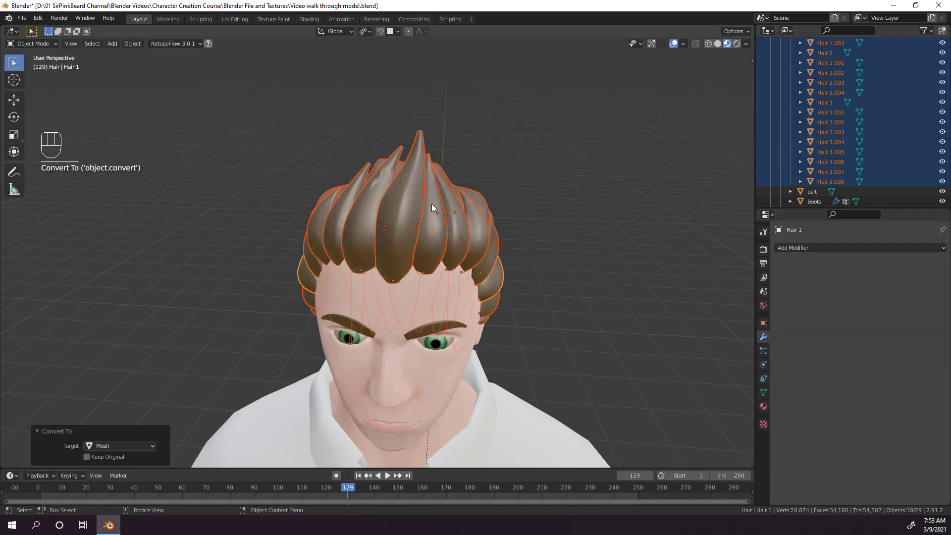
{"action": "key", "text": "Tab"}
{"action": "middle_click_drag", "start_coordinate": [636, 227], "coordinate": [428, 224]}
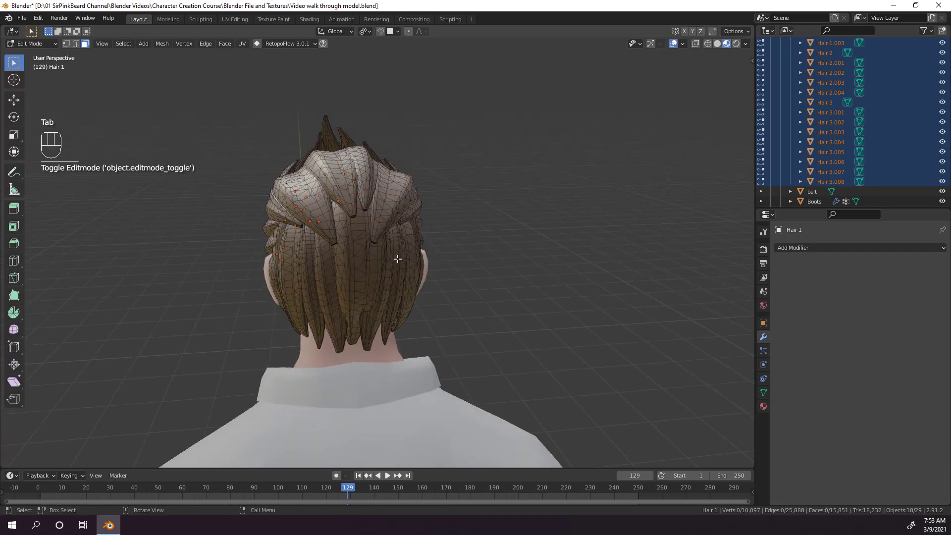
{"action": "middle_click_drag", "start_coordinate": [398, 258], "coordinate": [581, 233]}
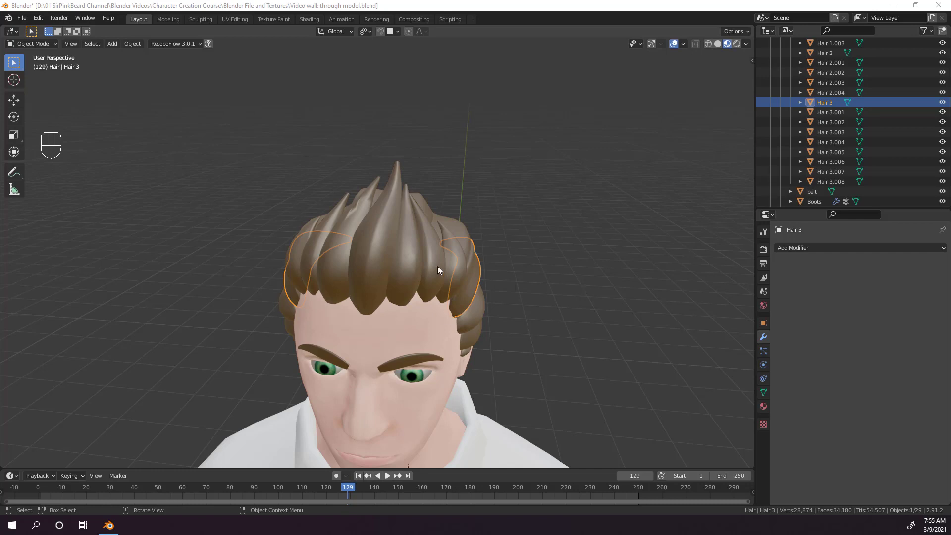
- Select Hair 1 to Hair 3.008 with Hair 2 active and join them with Ctrl+J
{"action": "scroll", "coordinate": [818, 118], "scroll_direction": "up", "scroll_amount": 4}
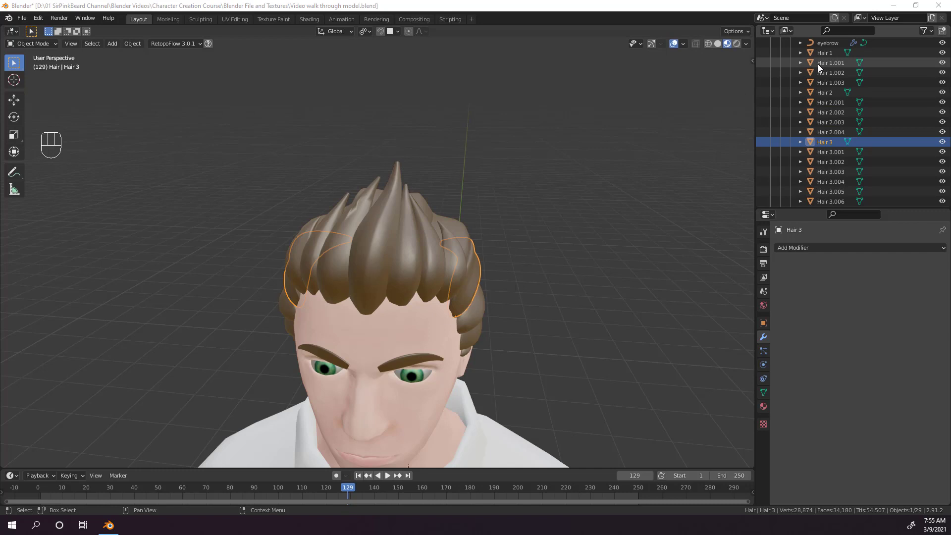
{"action": "left_click", "coordinate": [827, 54]}
{"action": "scroll", "coordinate": [832, 139], "scroll_direction": "down", "scroll_amount": 3}
{"action": "left_click", "coordinate": [830, 158], "text": "shift"}
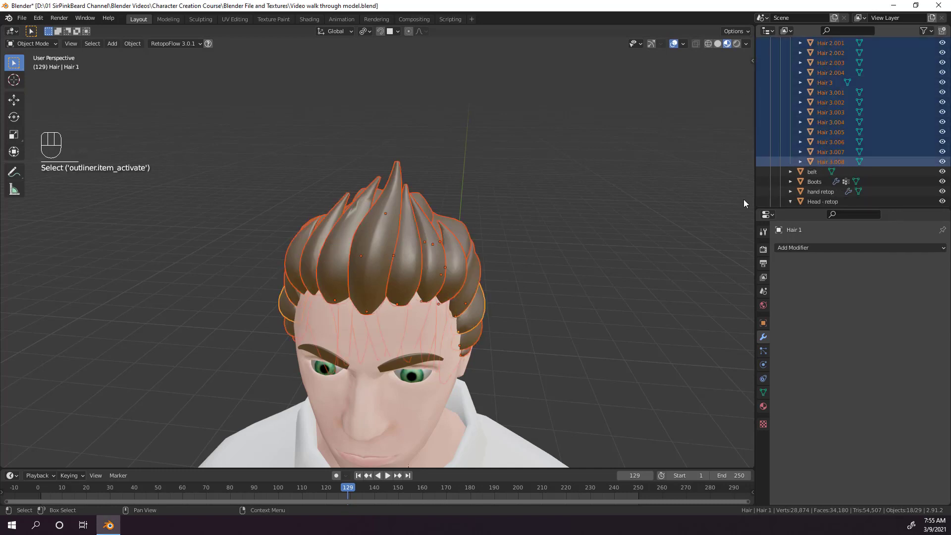
{"action": "left_click", "coordinate": [373, 255], "text": "shift"}
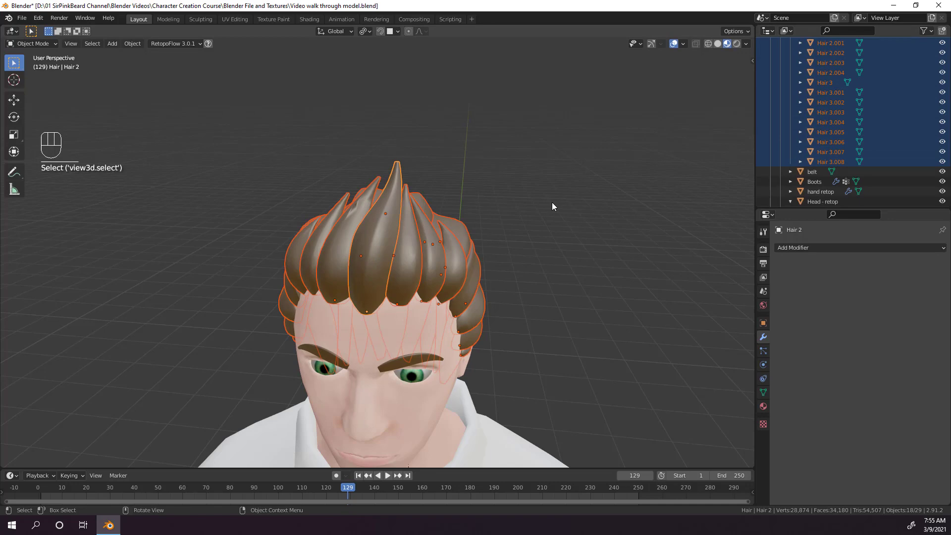
{"action": "key", "text": "ctrl+j"}
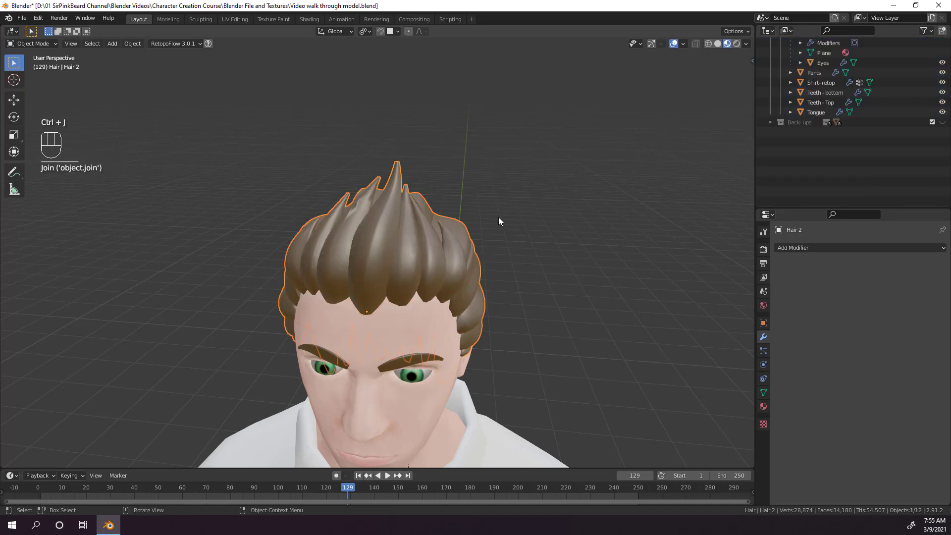
{"action": "middle_click_drag", "start_coordinate": [550, 267], "coordinate": [468, 260]}
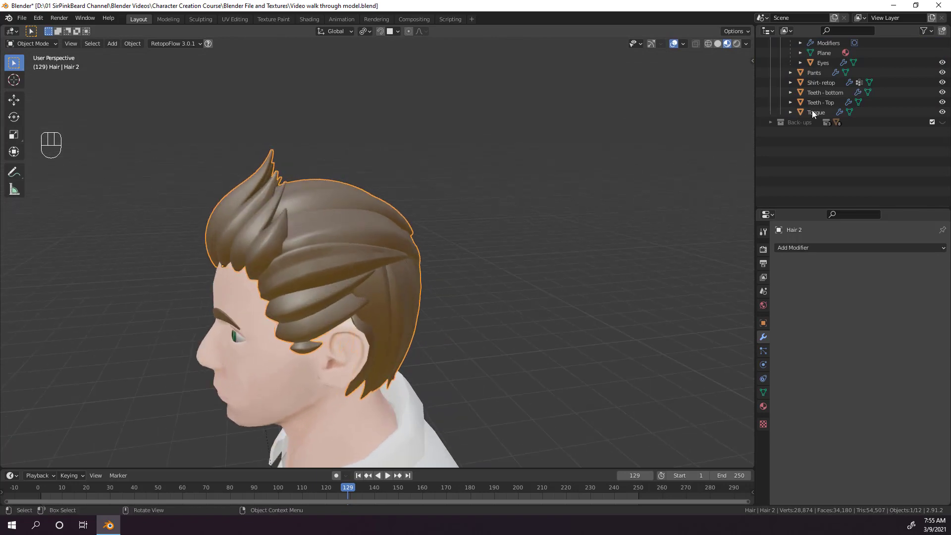
{"action": "scroll", "coordinate": [812, 113], "scroll_direction": "up", "scroll_amount": 5}
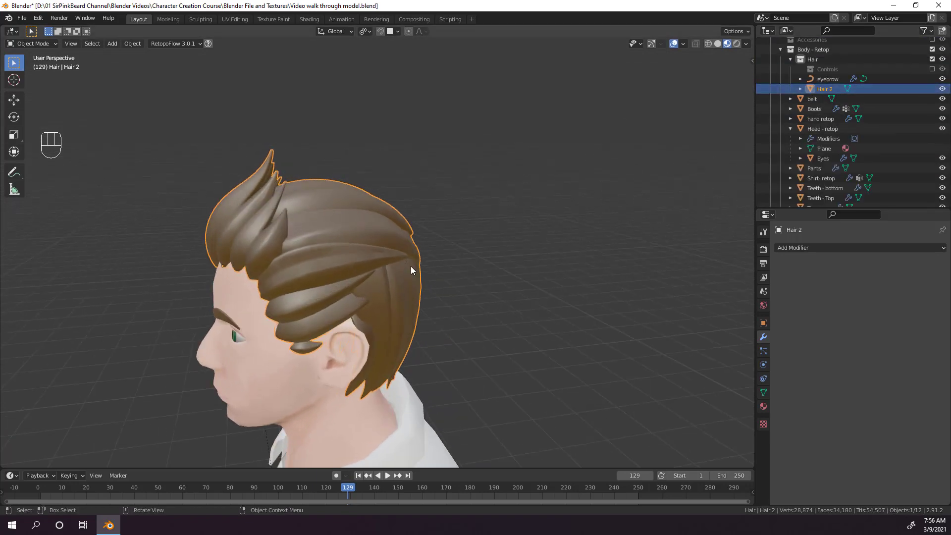
- Check the joined hair mesh in edit mode, then return to object mode
{"action": "middle_click_drag", "start_coordinate": [391, 256], "coordinate": [467, 257]}
{"action": "key", "text": "Tab"}
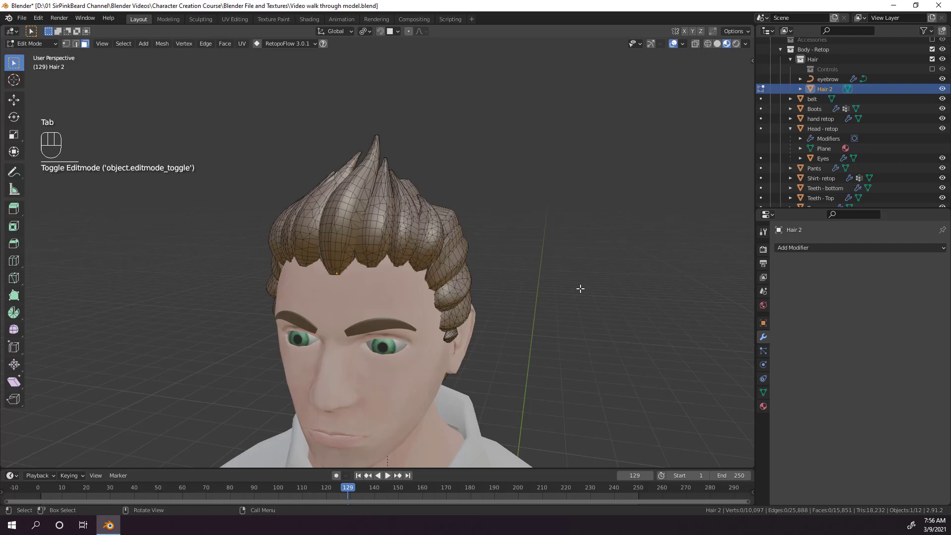
{"action": "middle_click_drag", "start_coordinate": [580, 286], "coordinate": [528, 291]}
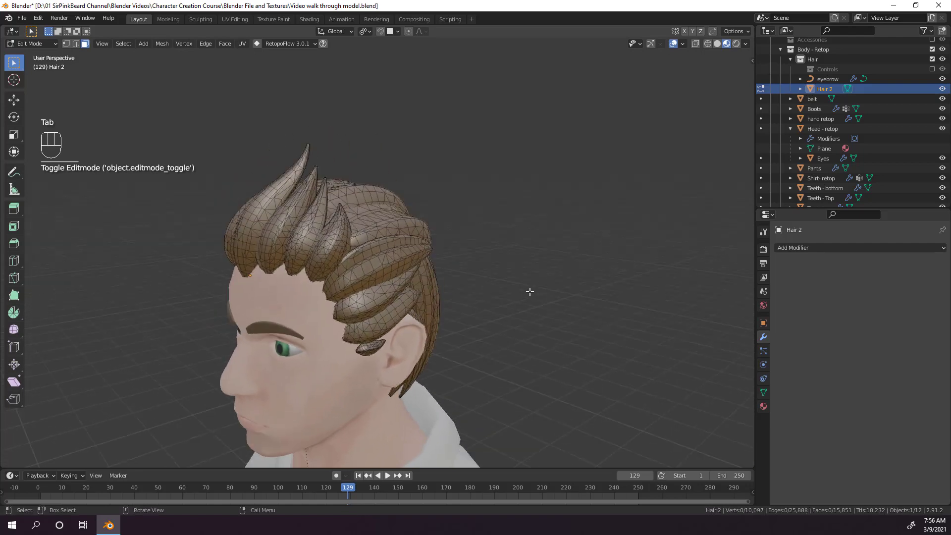
{"action": "key", "text": "Tab"}
- Set Hair 2's origin to Origin to Center of Mass (Surface)
{"action": "middle_click_drag", "start_coordinate": [242, 302], "coordinate": [406, 218]}
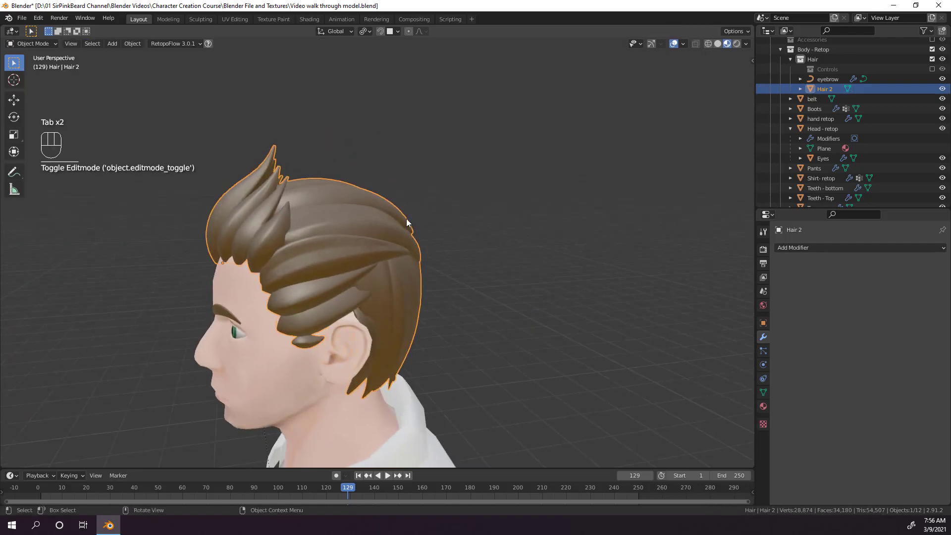
{"action": "right_click", "coordinate": [406, 219]}
{"action": "mouse_move", "coordinate": [408, 244]}
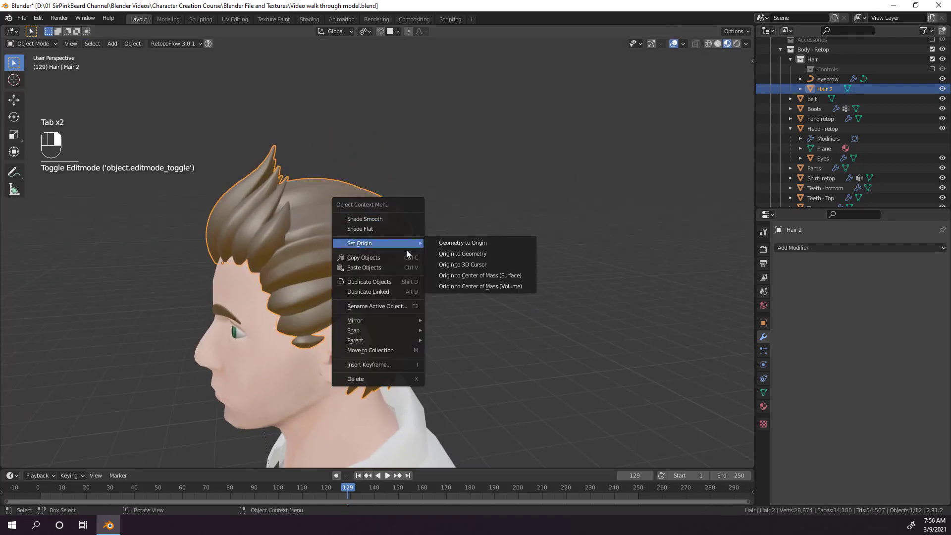
{"action": "left_click", "coordinate": [518, 276]}
{"action": "middle_click_drag", "start_coordinate": [436, 310], "coordinate": [420, 246]}
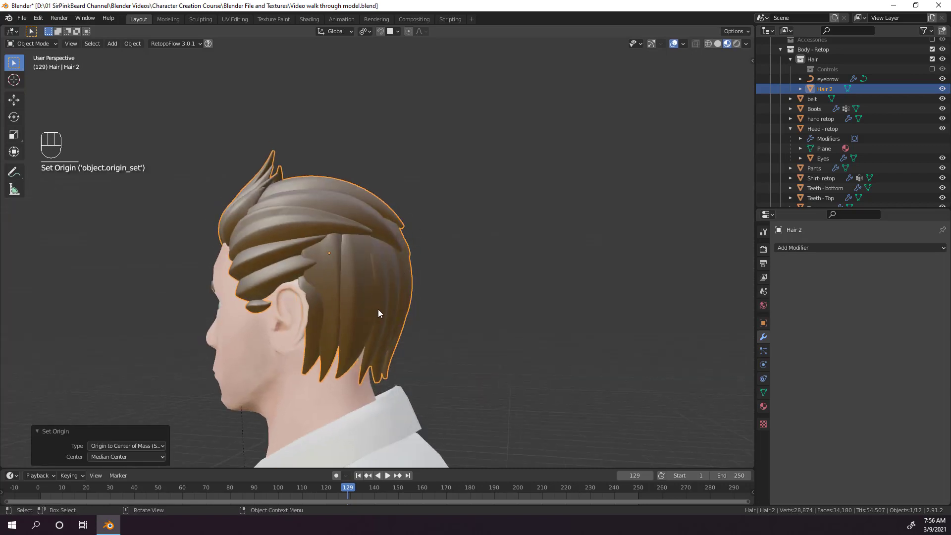
{"action": "middle_click_drag", "start_coordinate": [378, 310], "coordinate": [511, 334]}
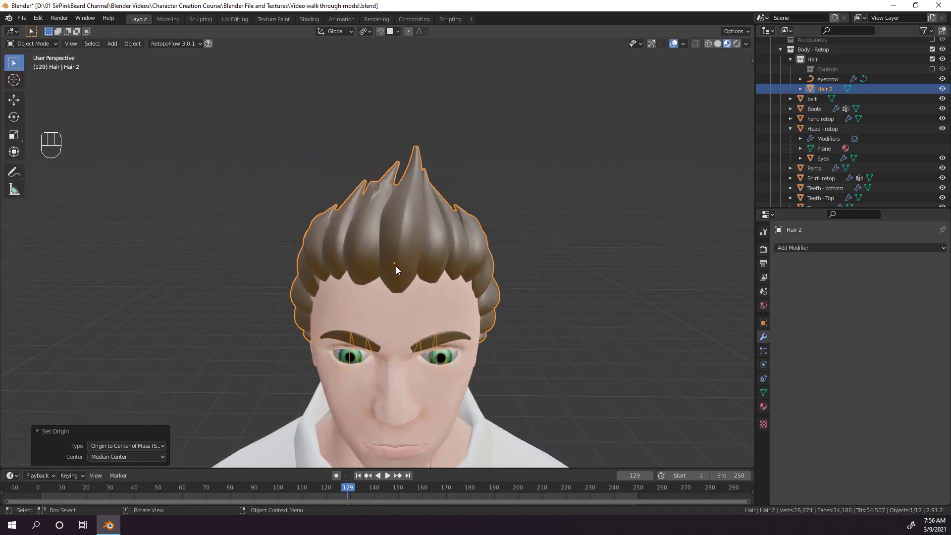
{"action": "middle_click_drag", "start_coordinate": [396, 266], "coordinate": [450, 221]}
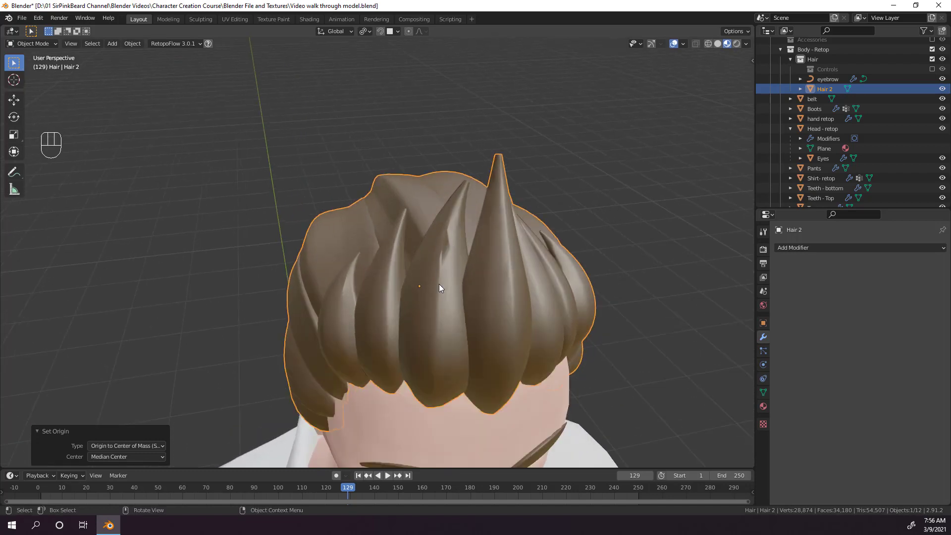
- Shade Hair 2 smooth and enable Auto Smooth normals with a 43.3° angle
{"action": "right_click", "coordinate": [528, 281]}
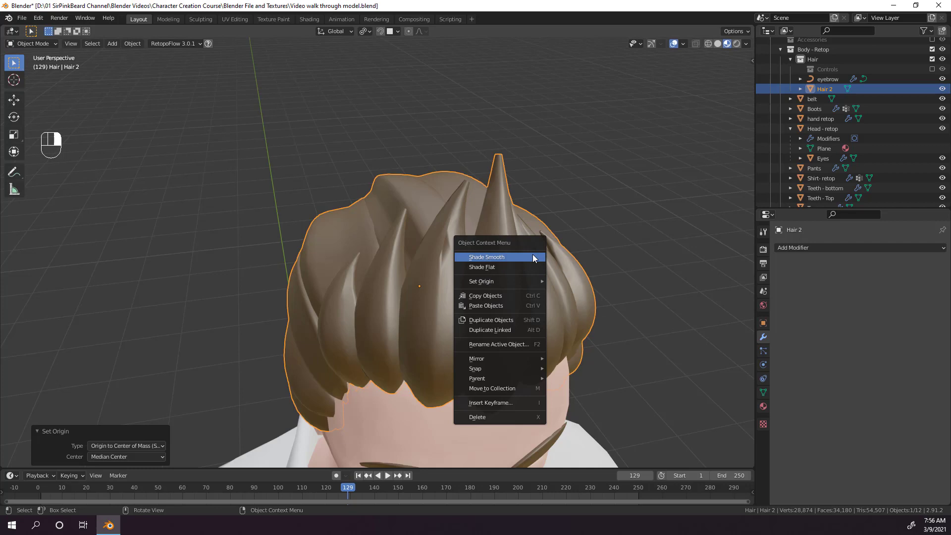
{"action": "left_click", "coordinate": [531, 257]}
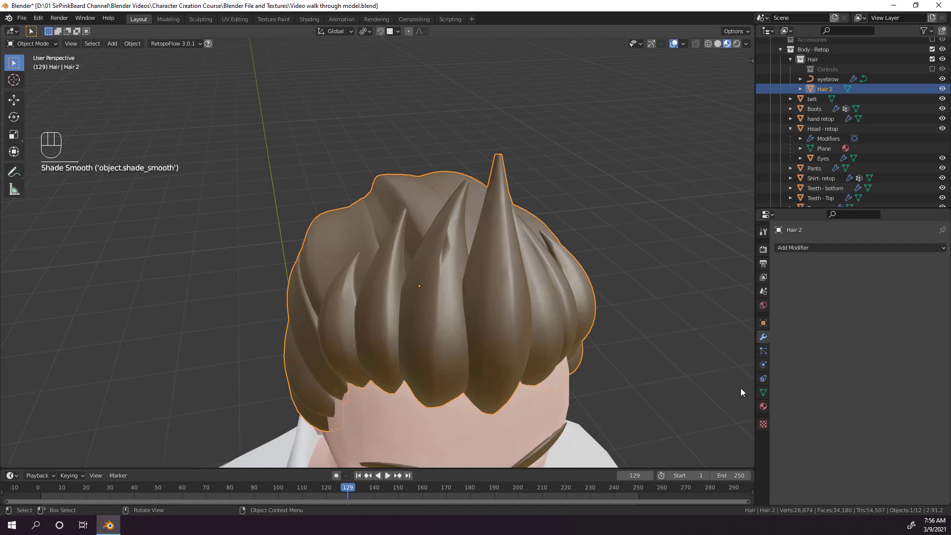
{"action": "left_click", "coordinate": [763, 392]}
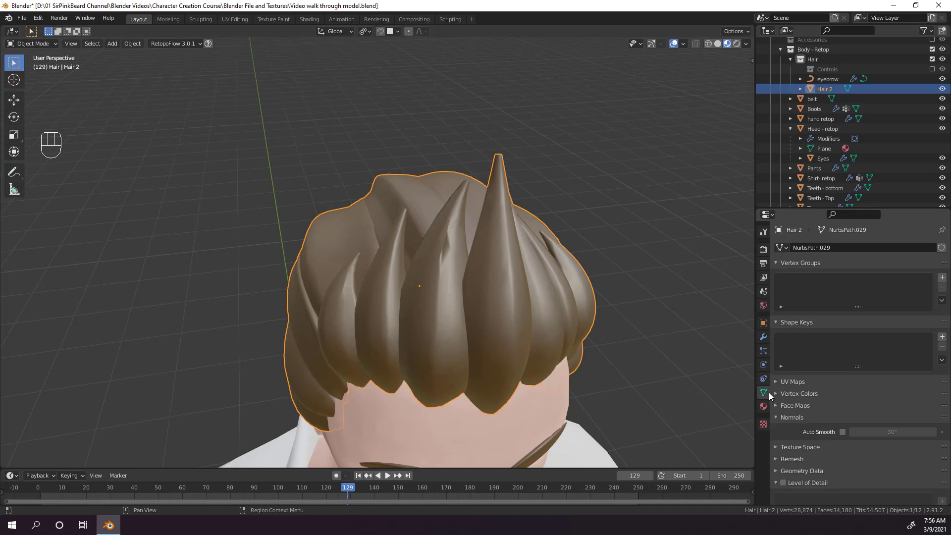
{"action": "left_click", "coordinate": [844, 432]}
{"action": "middle_click_drag", "start_coordinate": [638, 318], "coordinate": [482, 332]}
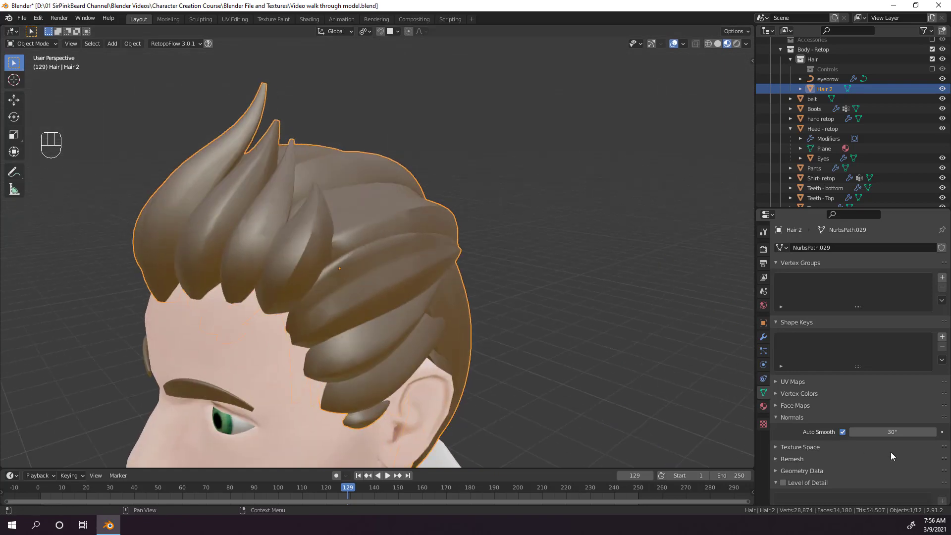
{"action": "left_click_drag", "start_coordinate": [891, 432], "coordinate": [941, 432]}
{"action": "middle_click_drag", "start_coordinate": [488, 273], "coordinate": [287, 214]}
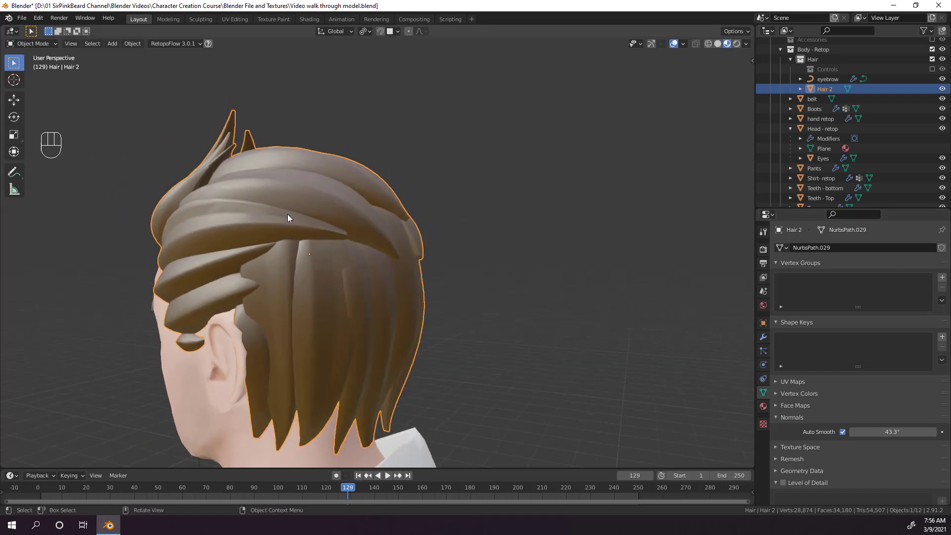
{"action": "middle_click_drag", "start_coordinate": [380, 227], "coordinate": [402, 249]}
- Decimate the eyebrow at ratio 0.1 (3544 to 601 faces) and convert it to a mesh
{"action": "left_click", "coordinate": [402, 249]}
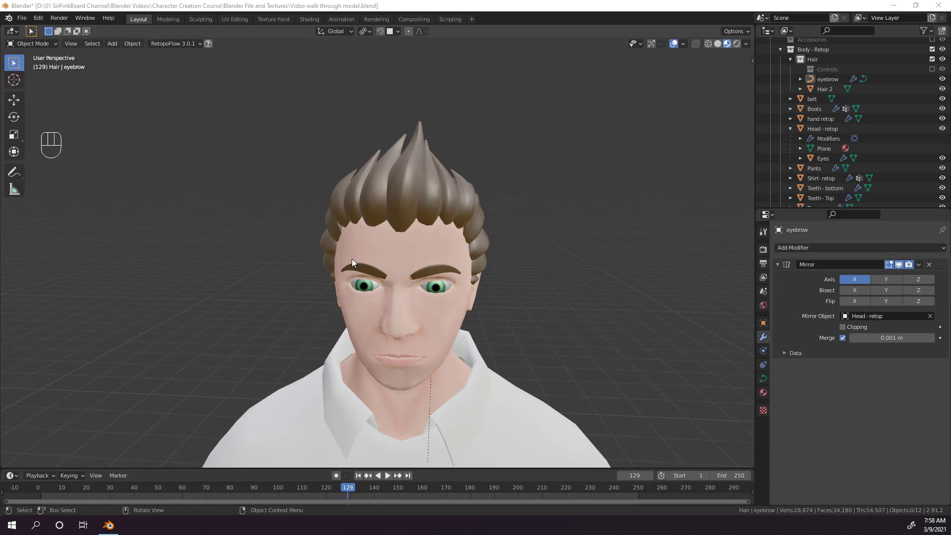
{"action": "left_click", "coordinate": [434, 274]}
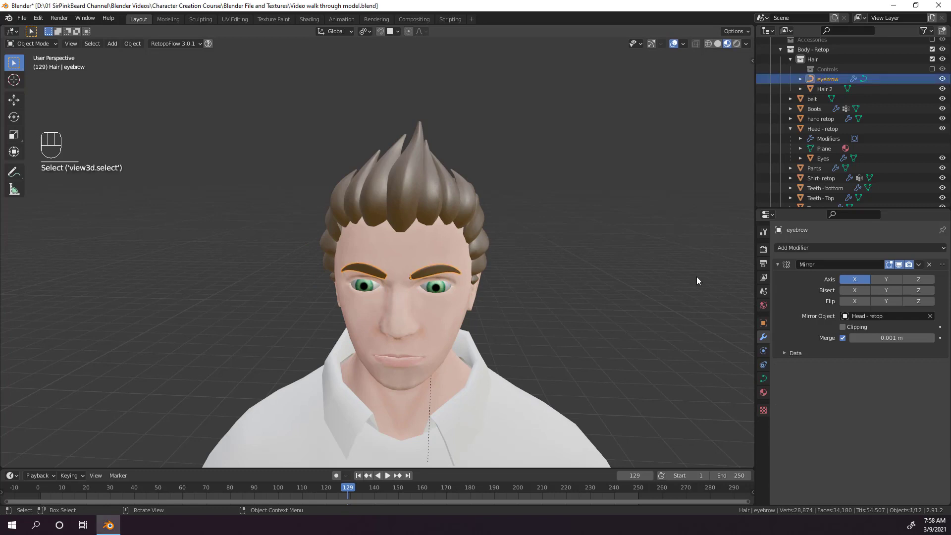
{"action": "left_click", "coordinate": [804, 245]}
{"action": "left_click", "coordinate": [800, 308]}
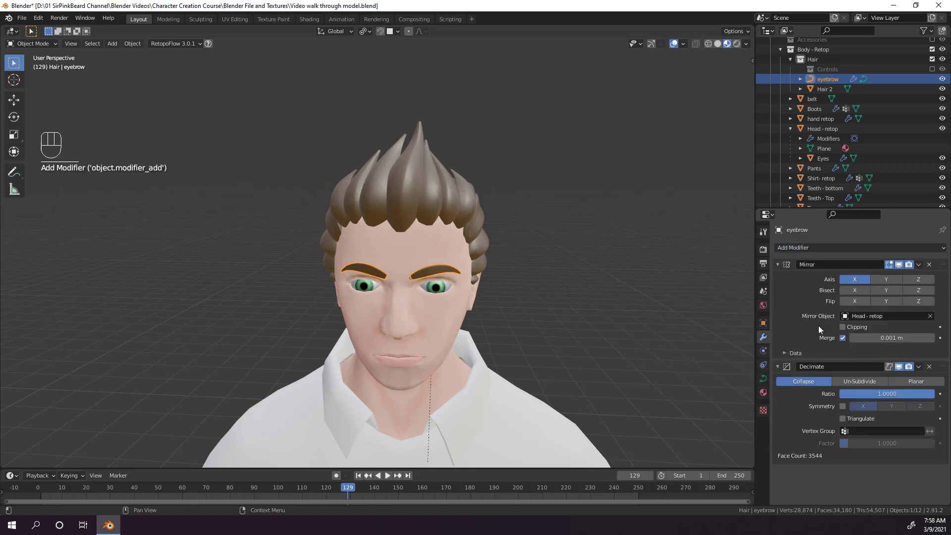
{"action": "left_click", "coordinate": [888, 393]}
{"action": "right_click", "coordinate": [491, 291]}
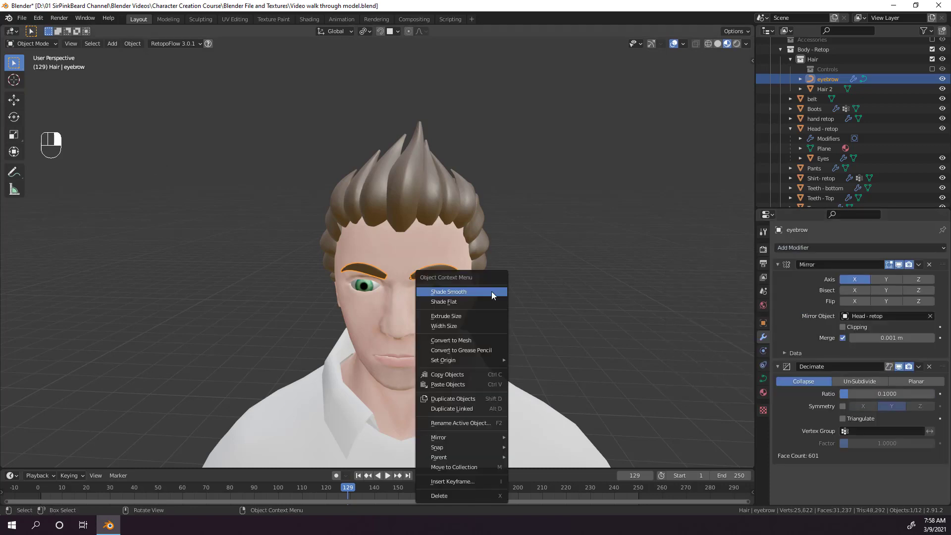
{"action": "left_click", "coordinate": [479, 342]}
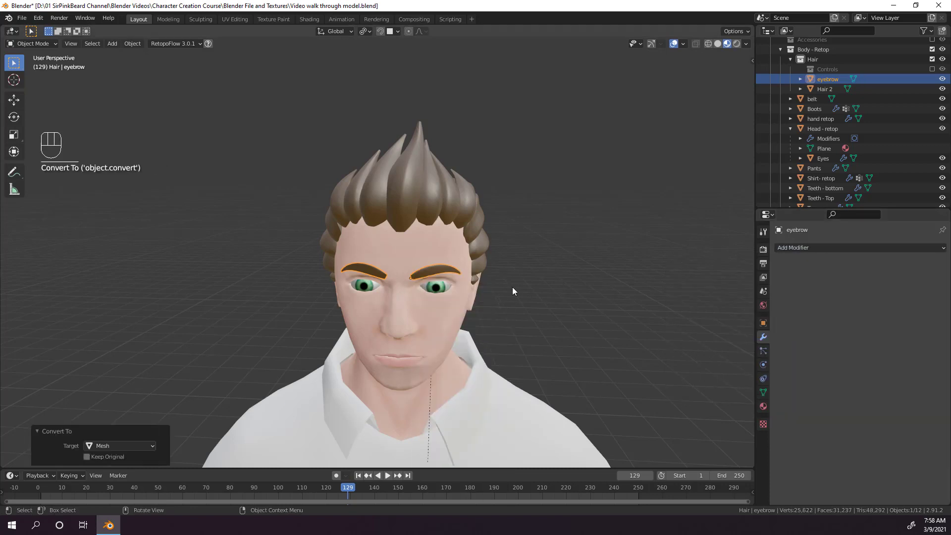
- Inspect the eyebrow mesh in Edit Mode, then orbit to a three-quarter view
{"action": "key", "text": "Tab"}
{"action": "scroll", "coordinate": [494, 293], "scroll_direction": "up", "scroll_amount": 5}
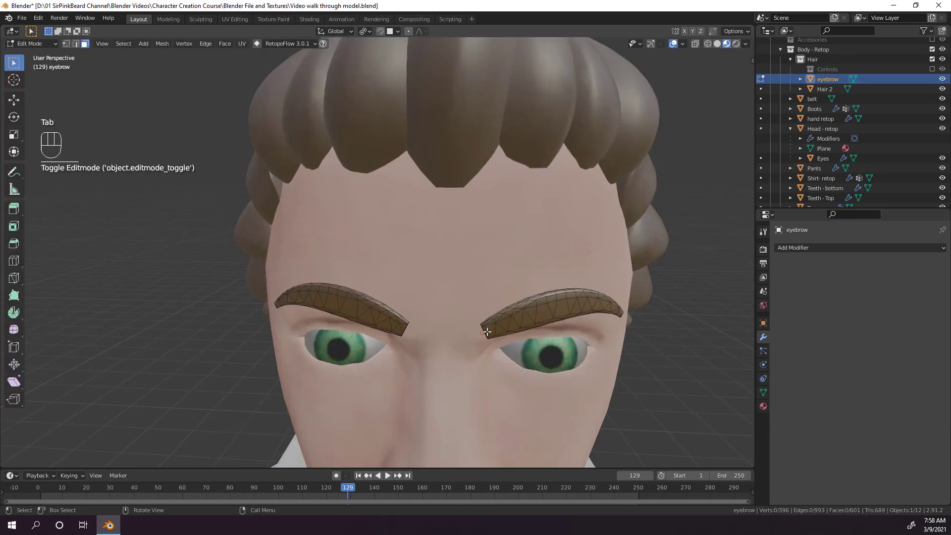
{"action": "key", "text": "Tab"}
{"action": "scroll", "coordinate": [518, 327], "scroll_direction": "down", "scroll_amount": 5}
{"action": "middle_click_drag", "start_coordinate": [519, 327], "coordinate": [480, 263]}
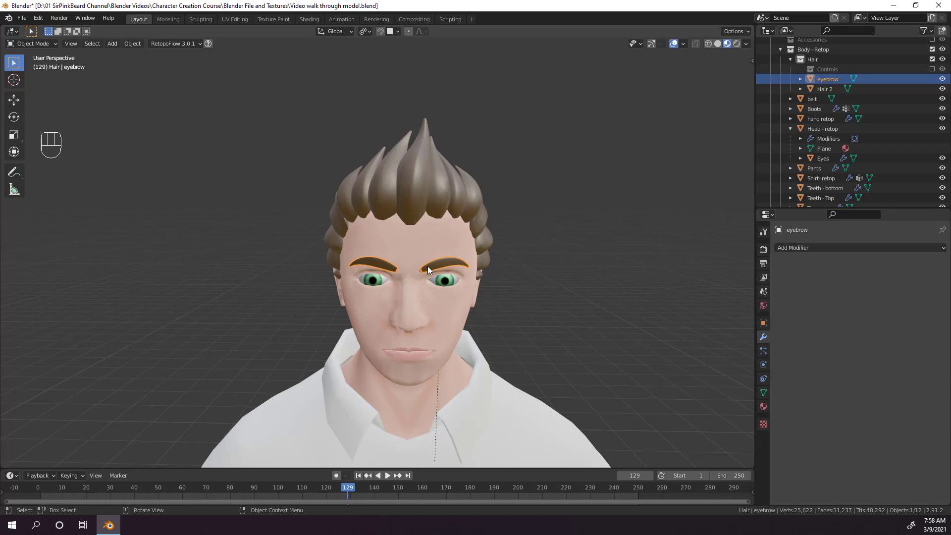
- Separate the whole eyebrow mesh by loose parts into eyebrow.001–eyebrow.005
{"action": "key", "text": "Tab"}
{"action": "key", "text": "a"}
{"action": "right_click", "coordinate": [409, 258]}
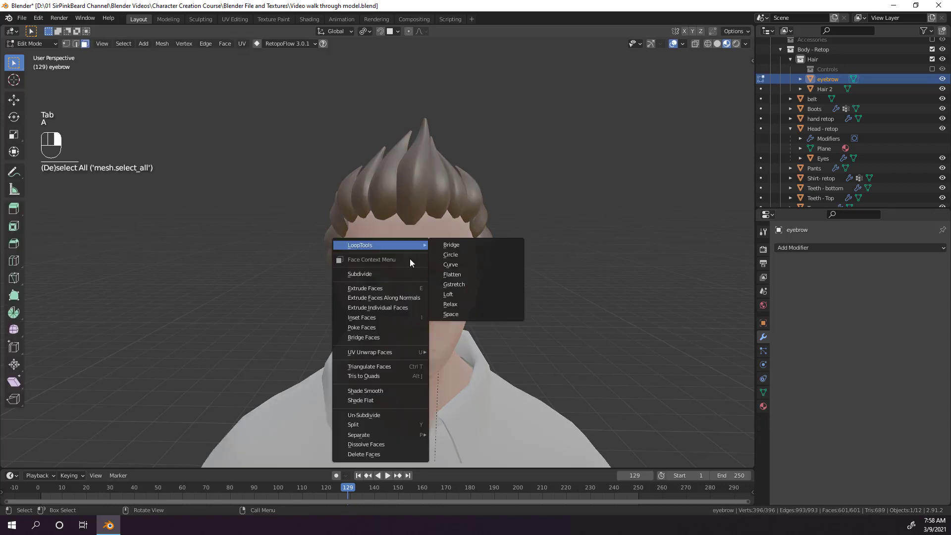
{"action": "key", "text": "p"}
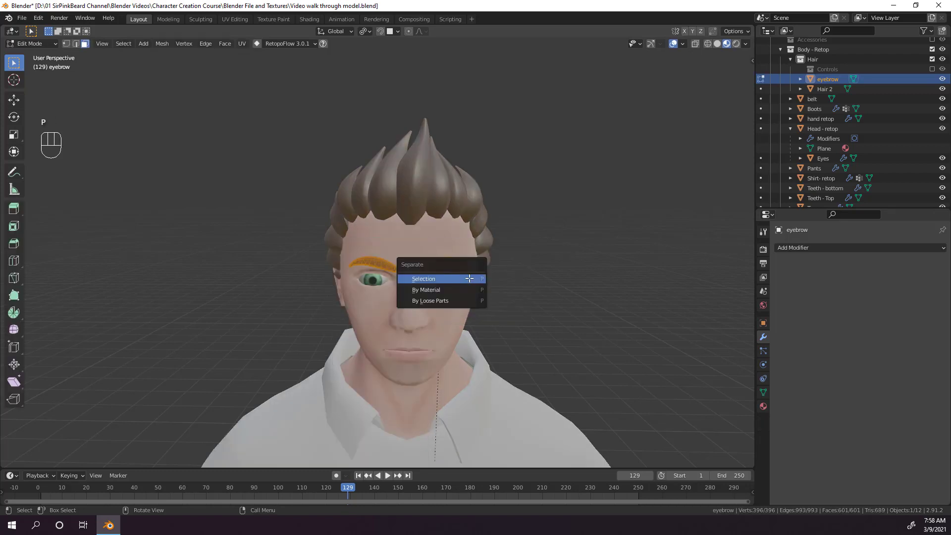
{"action": "left_click", "coordinate": [461, 299]}
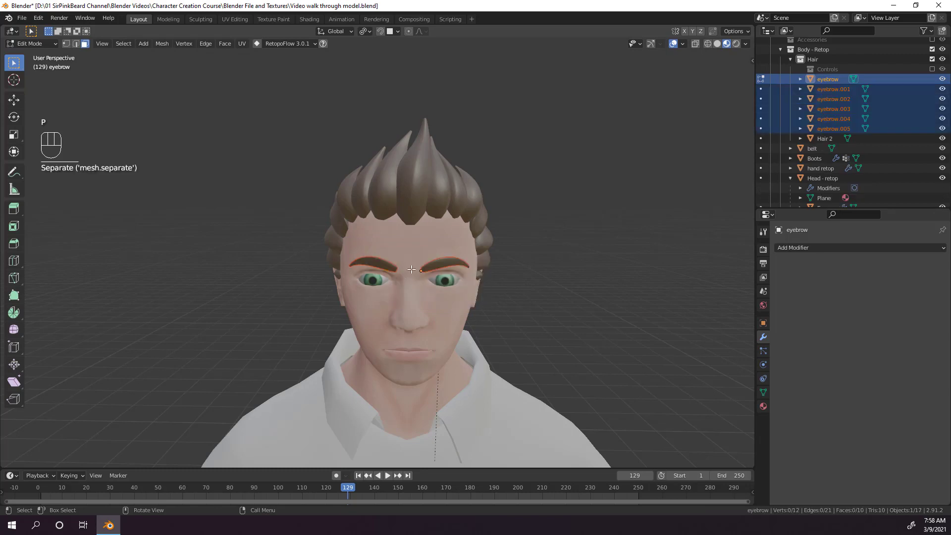
{"action": "key", "text": "Tab"}
- Set eyebrow.005's origin to its geometry, undoing an accidental Geometry to Origin
{"action": "left_click", "coordinate": [393, 270]}
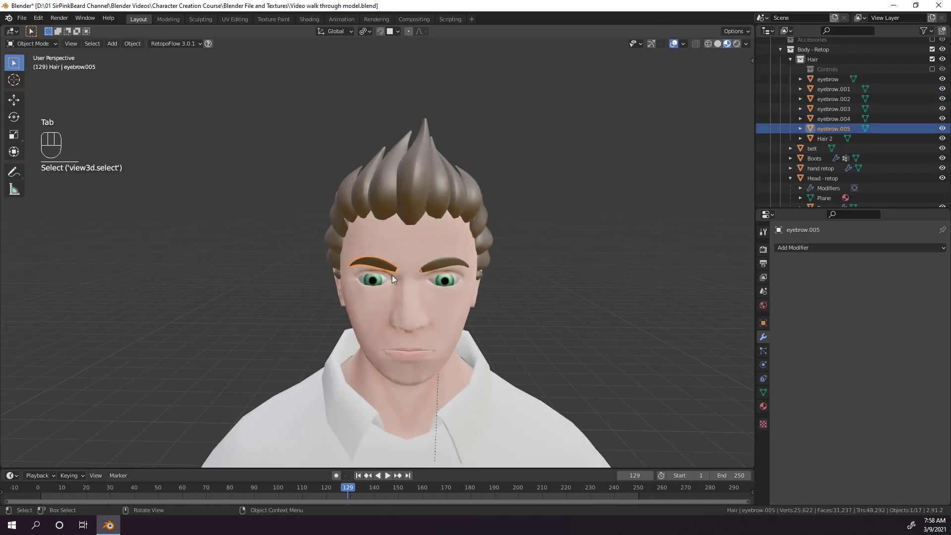
{"action": "right_click", "coordinate": [392, 276]}
{"action": "mouse_move", "coordinate": [389, 294]}
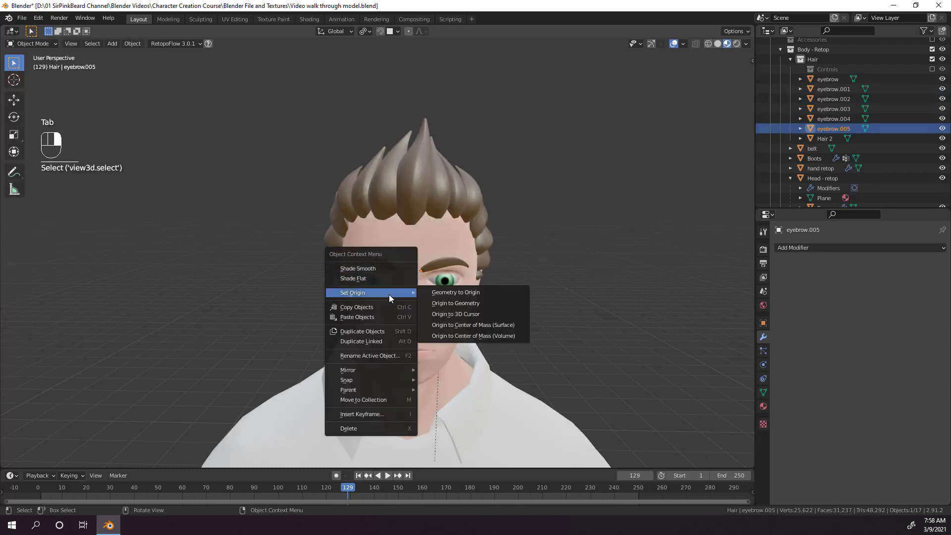
{"action": "left_click", "coordinate": [483, 294]}
{"action": "key", "text": "ctrl+z"}
{"action": "right_click", "coordinate": [396, 261]}
{"action": "mouse_move", "coordinate": [391, 260]}
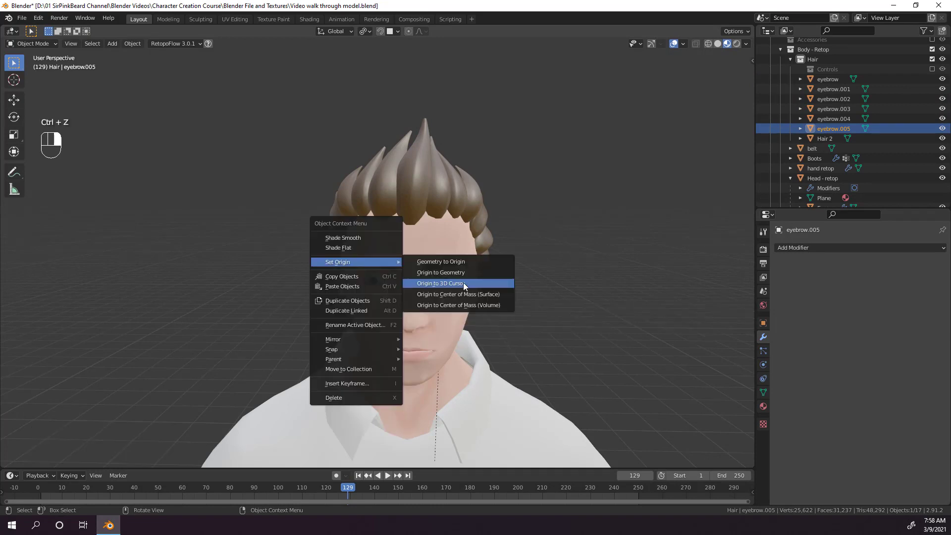
{"action": "left_click", "coordinate": [477, 273]}
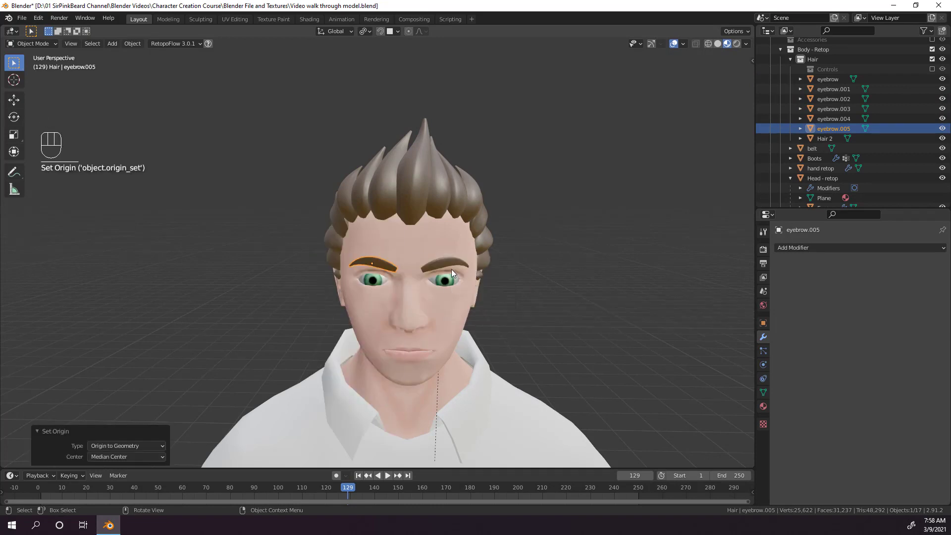
- Set eyebrow.002's origin to its geometry
{"action": "left_click", "coordinate": [446, 259]}
{"action": "right_click", "coordinate": [456, 261]}
{"action": "mouse_move", "coordinate": [452, 261]}
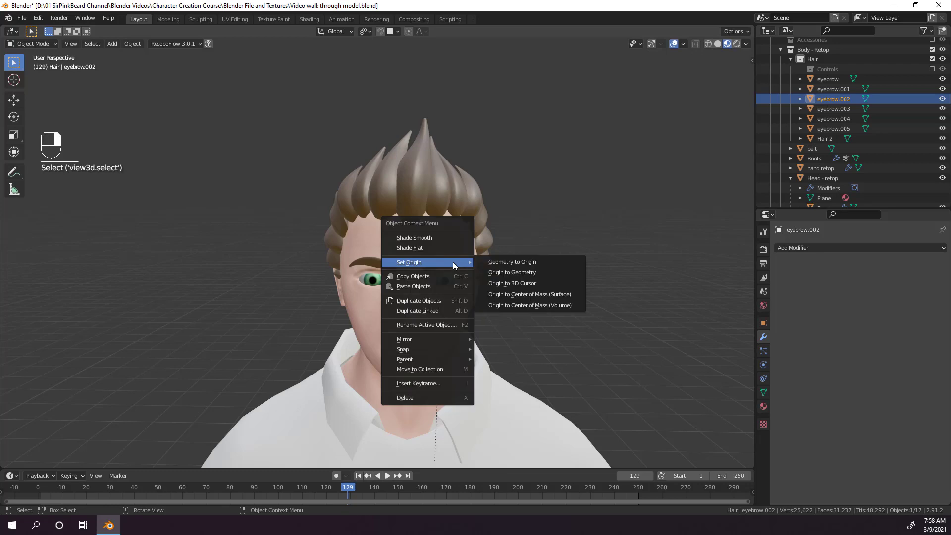
{"action": "left_click", "coordinate": [509, 272]}
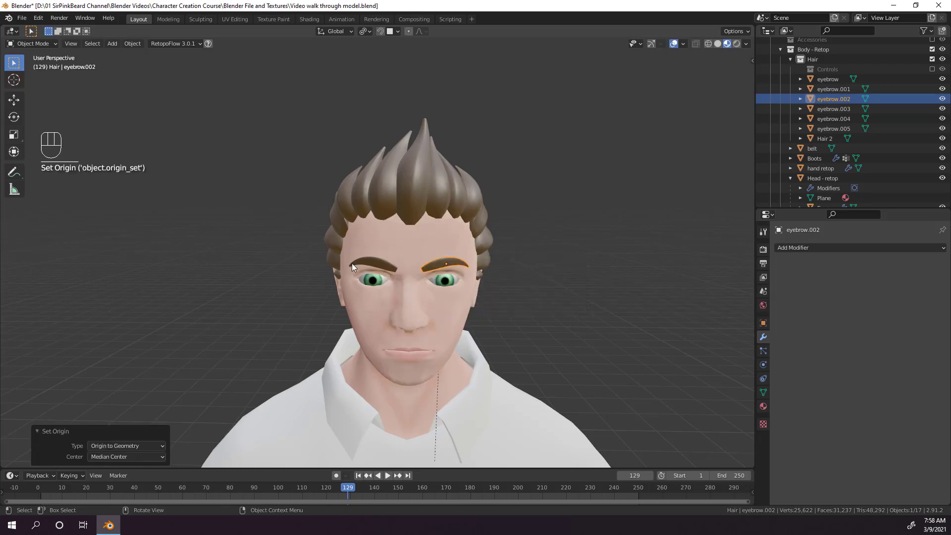
- Nudge the view, then select eyebrow.005 followed by the Hair 2 object
{"action": "middle_click_drag", "start_coordinate": [352, 263], "coordinate": [387, 255]}
{"action": "left_click", "coordinate": [420, 248]}
{"action": "left_click", "coordinate": [354, 249]}
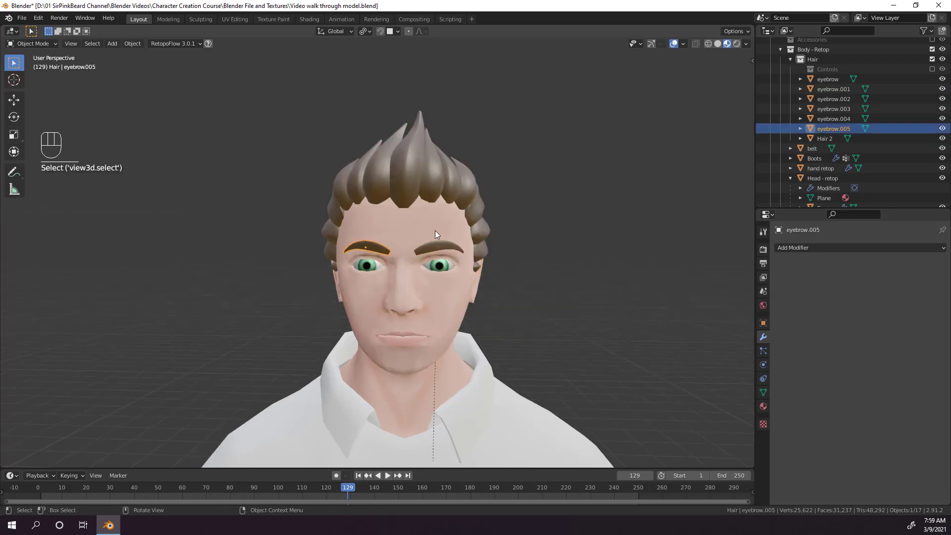
{"action": "left_click", "coordinate": [425, 175]}
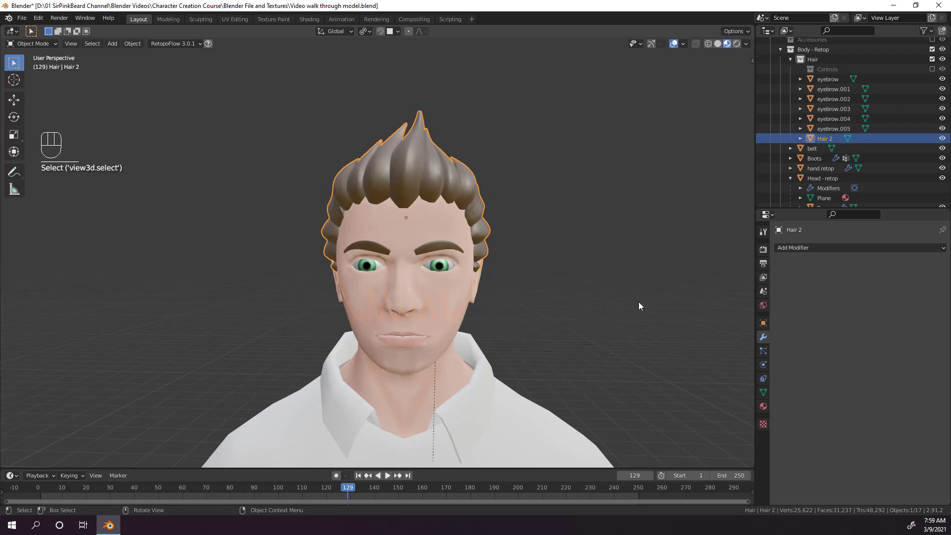